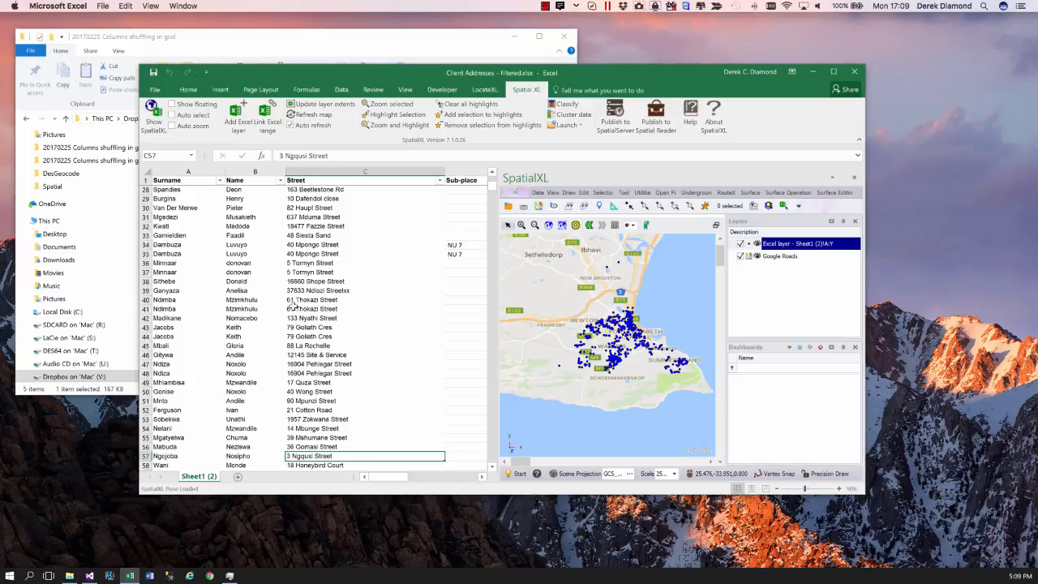
- Label the points of the Excel layer on the map with the Name field
scroll(295, 307, "down", 5)
scroll(295, 307, "up", 8)
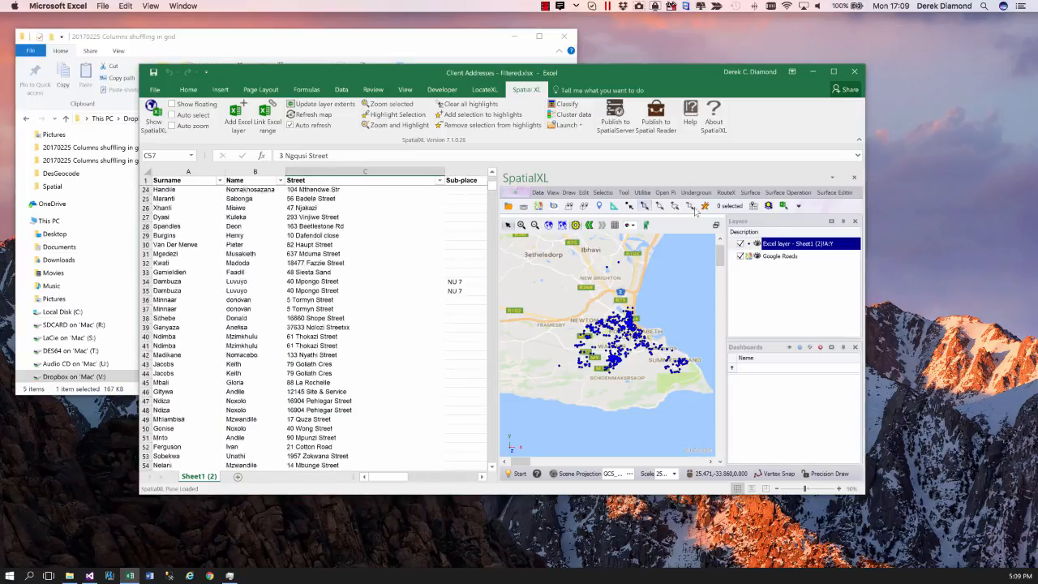
right_click(795, 245)
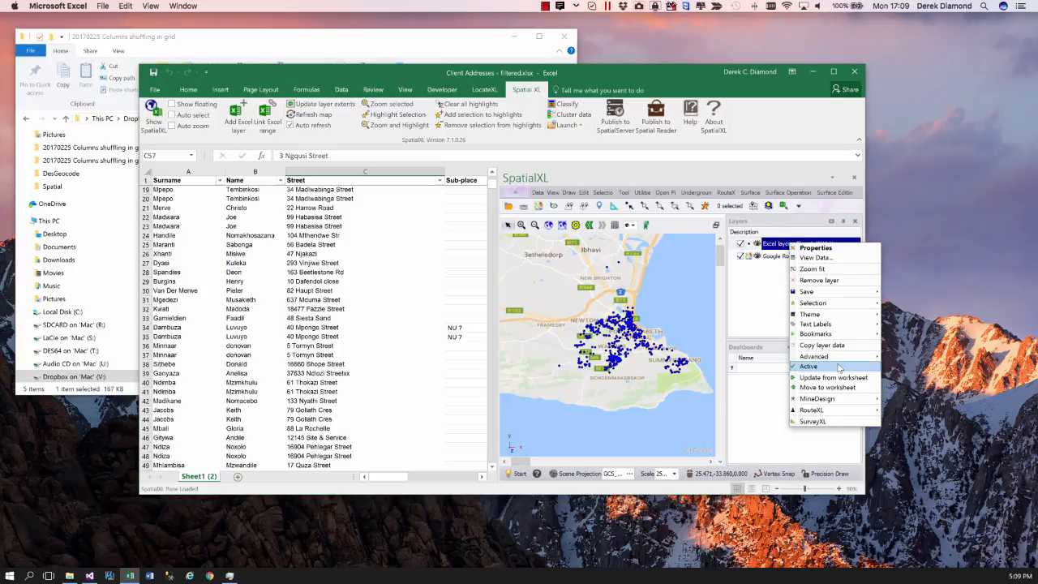
mouse_move(825, 328)
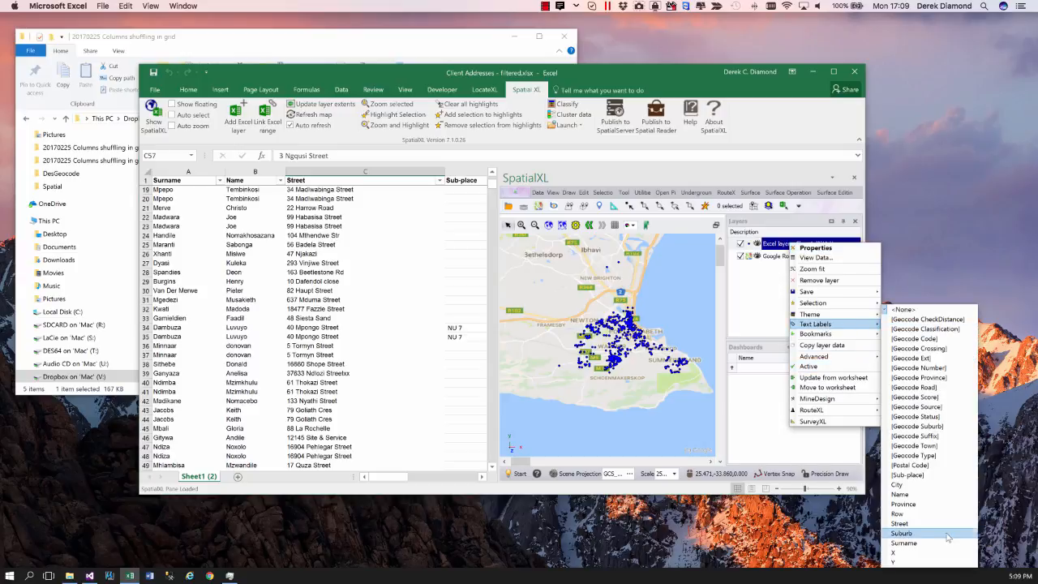
left_click(900, 494)
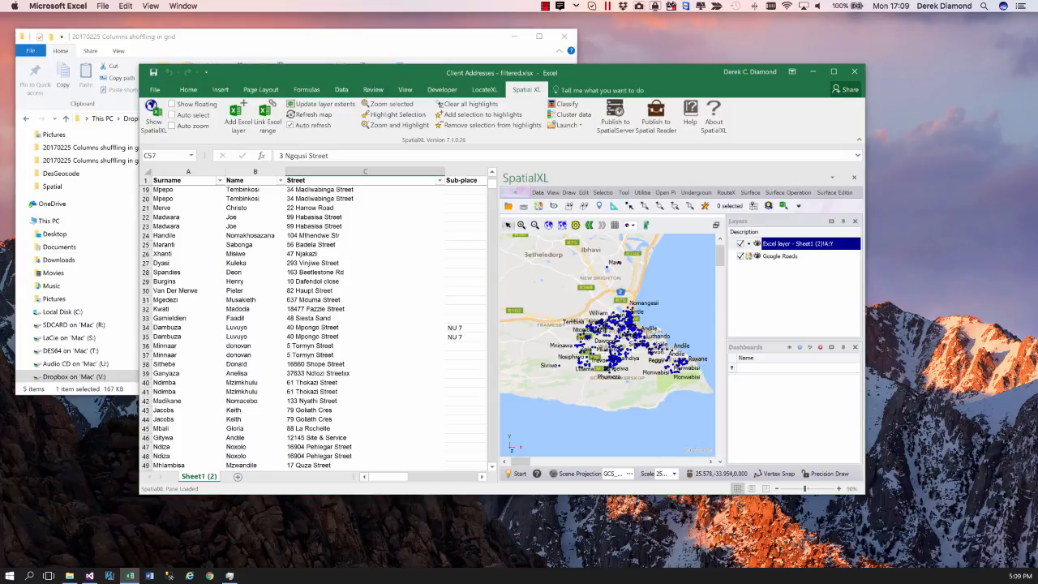
- Set the halo width of the Excel layer's text labels to 2 in the text effects
left_click(519, 474)
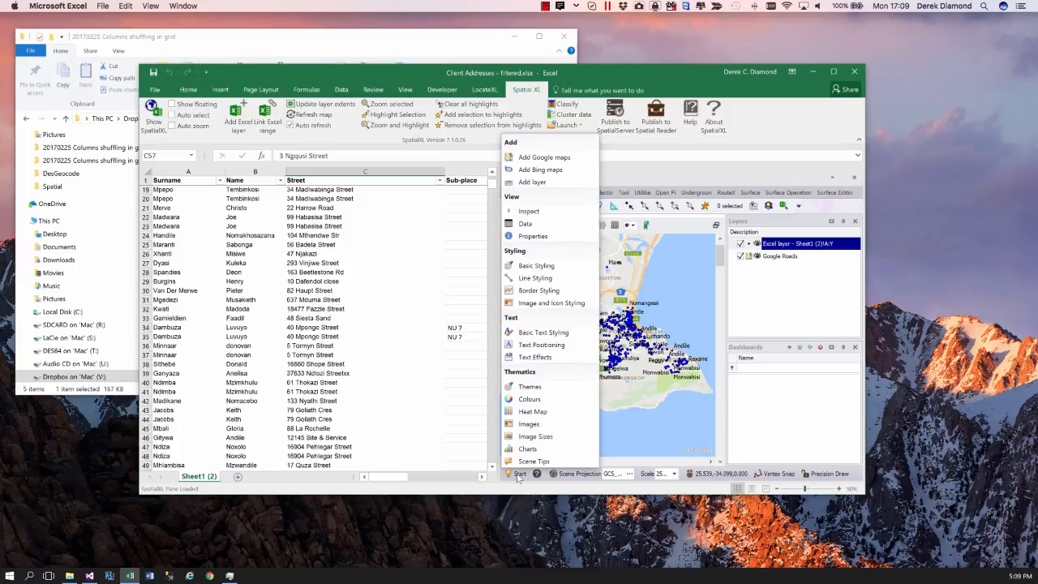
left_click(526, 358)
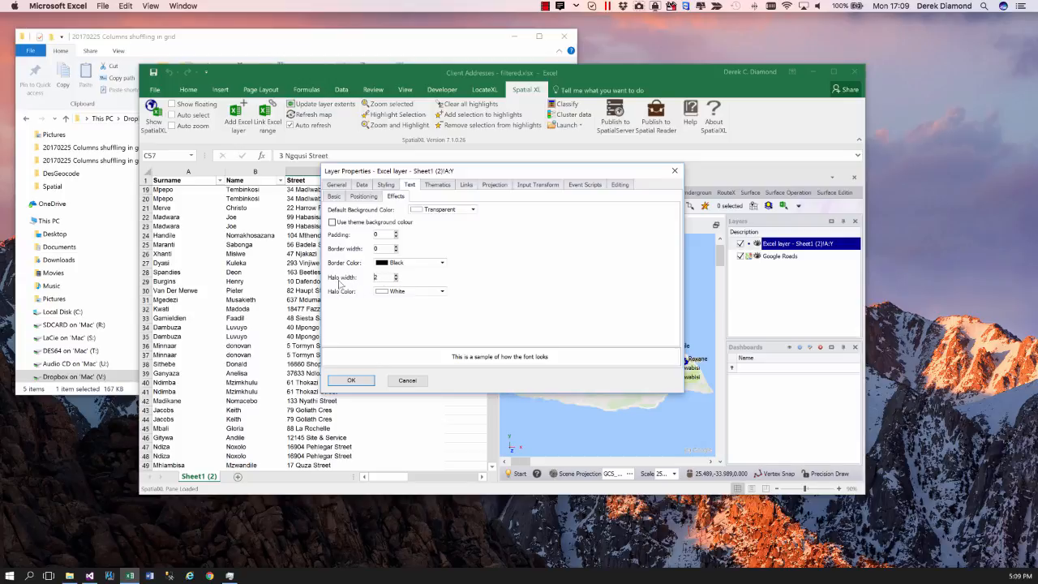
type("2")
left_click(347, 380)
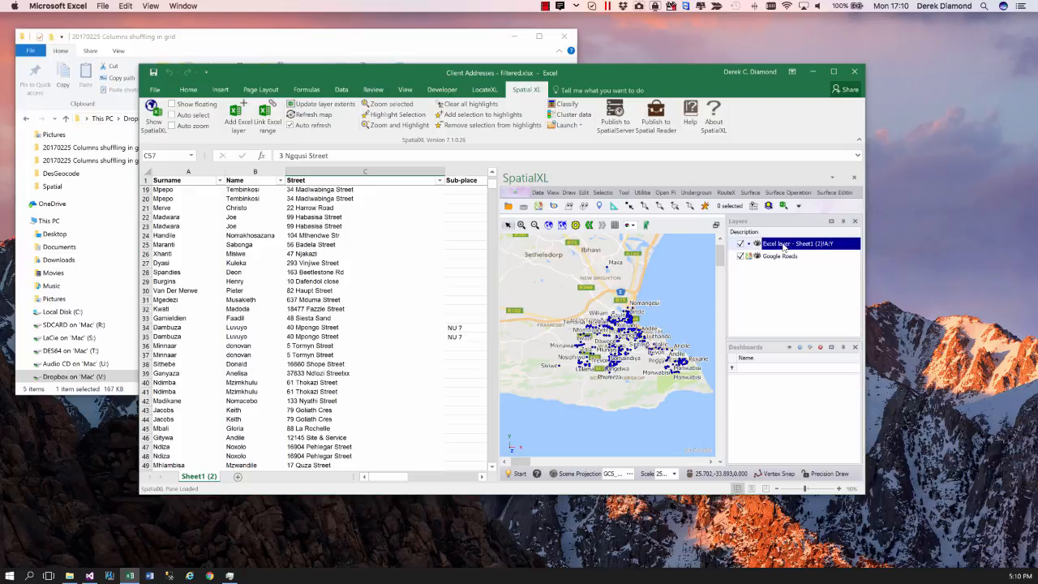
- Set the halo width of the Excel layer's text labels back to 0 and apply it
right_click(785, 246)
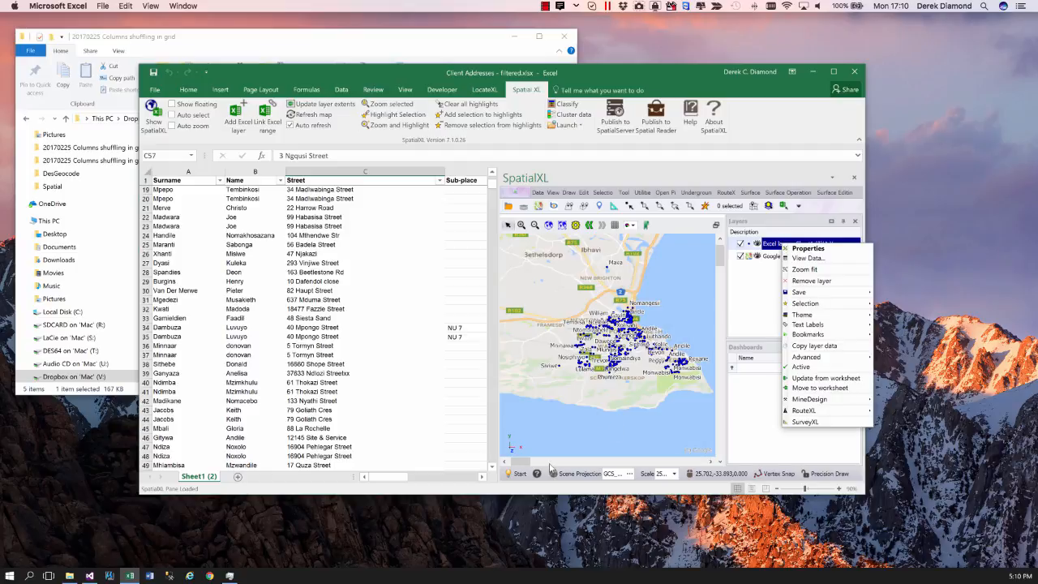
left_click(519, 474)
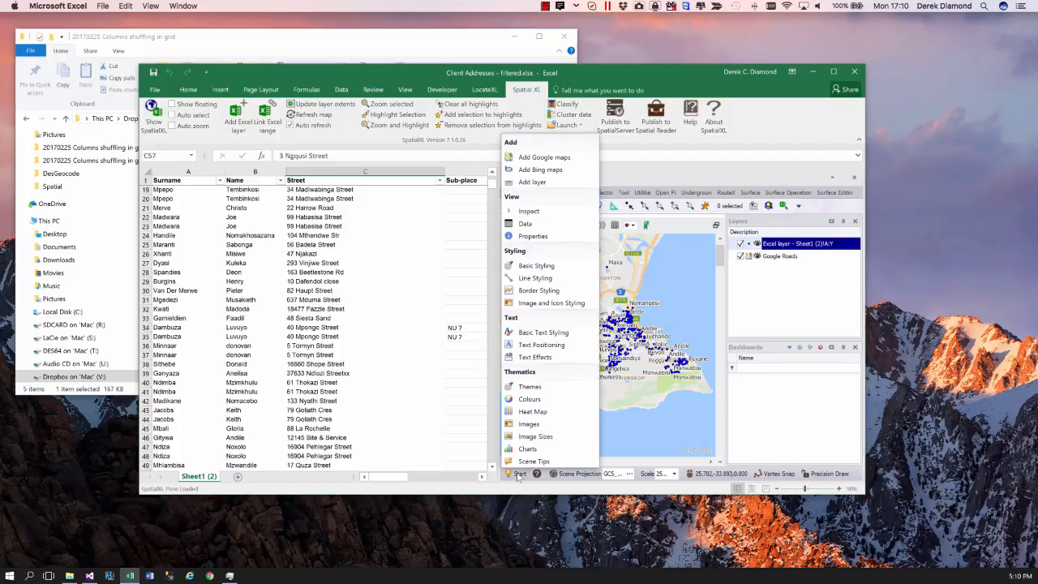
left_click(532, 358)
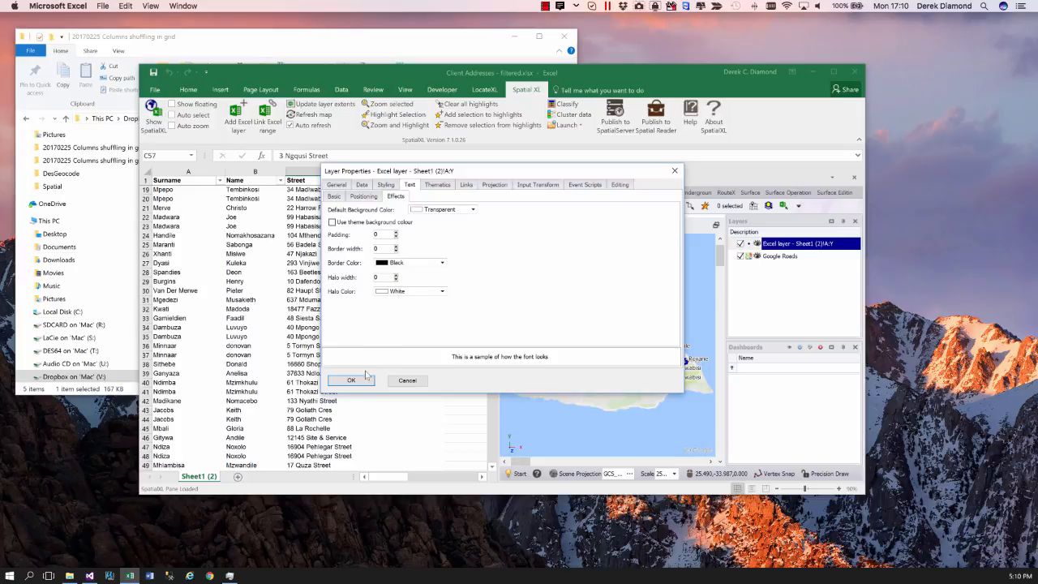
left_click(351, 380)
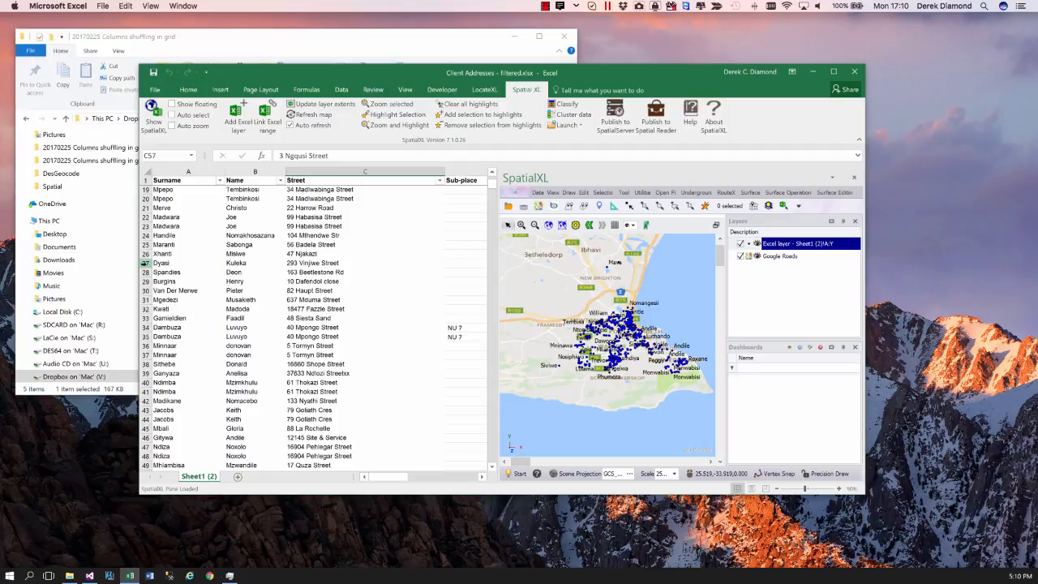
- Zoom the map to the client record in row 27 using Zoom selected, and magnify the surrounding streets
left_click(166, 264)
right_click(169, 265)
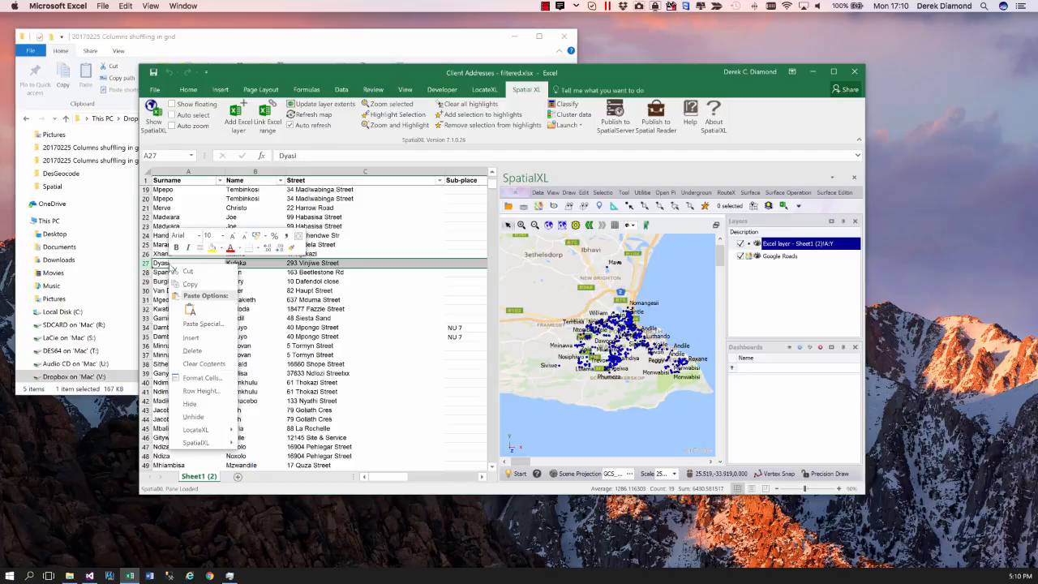
mouse_move(208, 446)
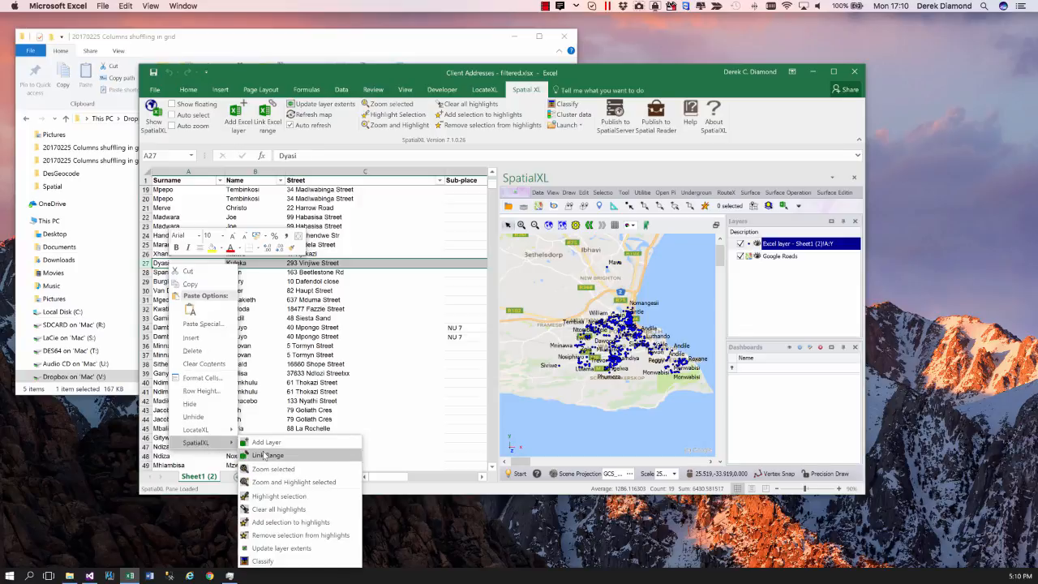
left_click(280, 469)
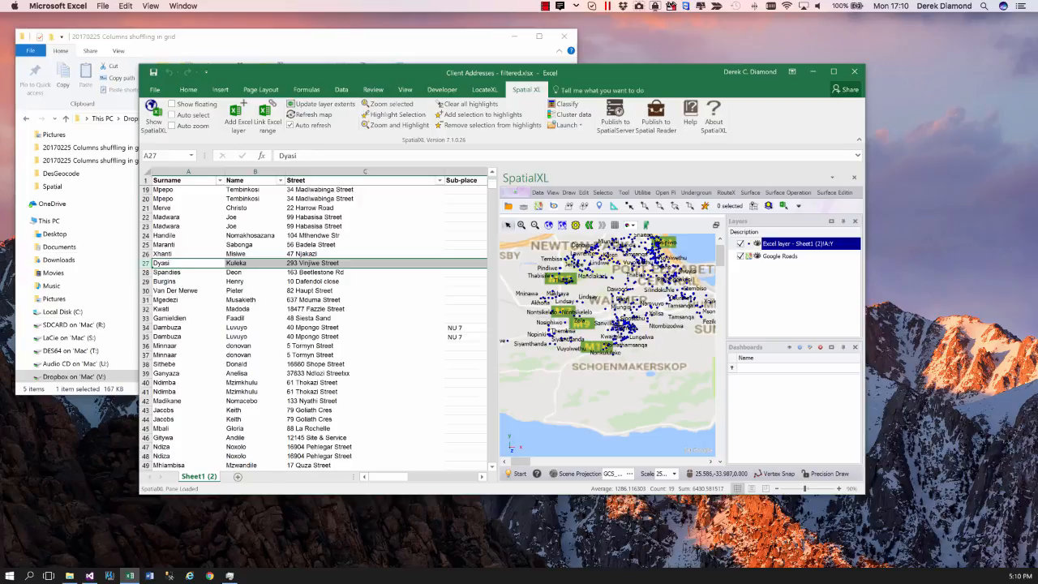
scroll(614, 326, "up", 3)
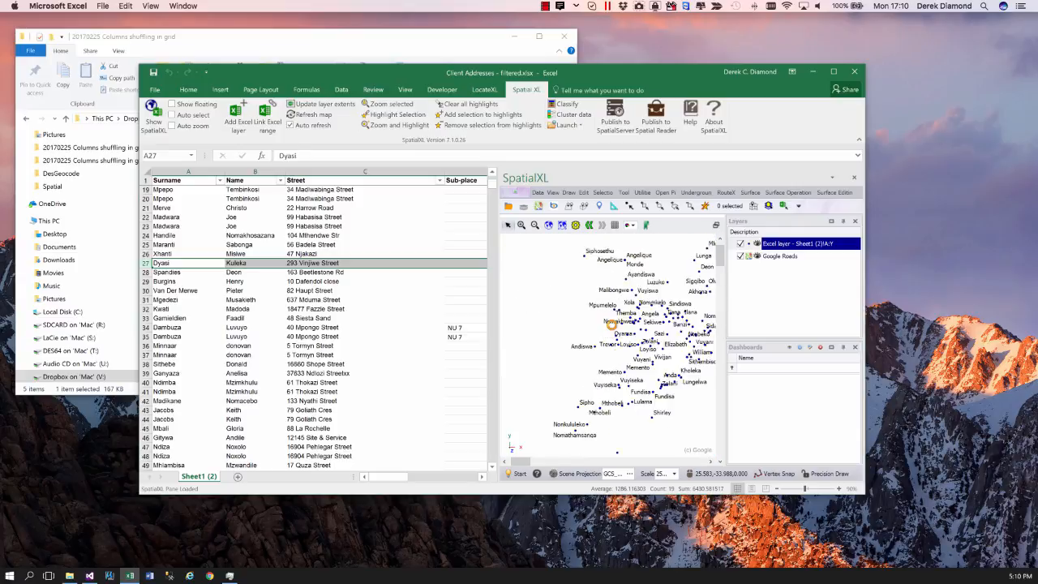
scroll(612, 324, "up", 2)
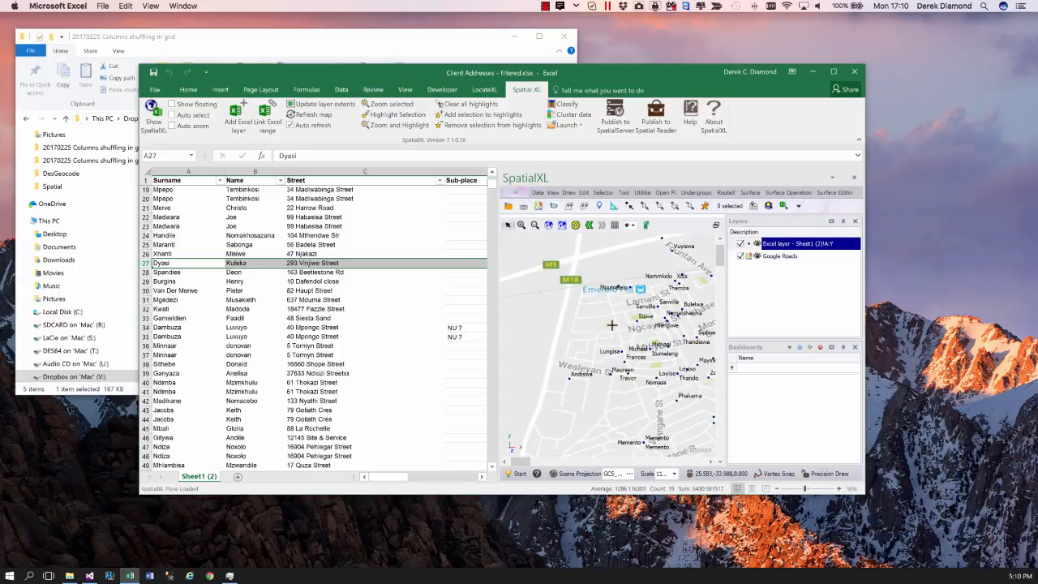
scroll(636, 321, "up", 2)
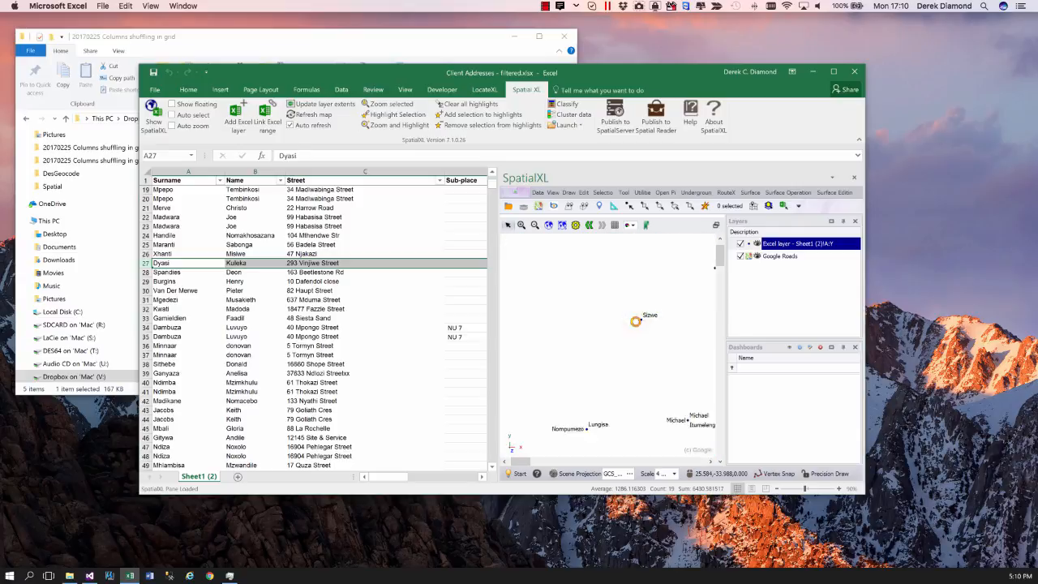
scroll(636, 322, "up", 1)
scroll(636, 321, "up", 1)
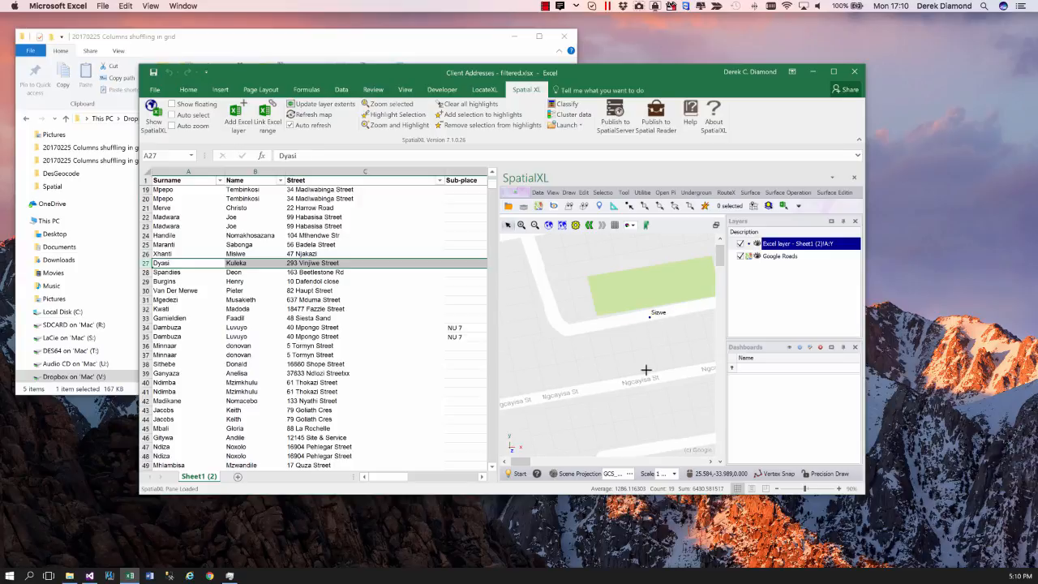
- Locate the client record in row 35 on the map with Zoom selected
left_click(159, 336)
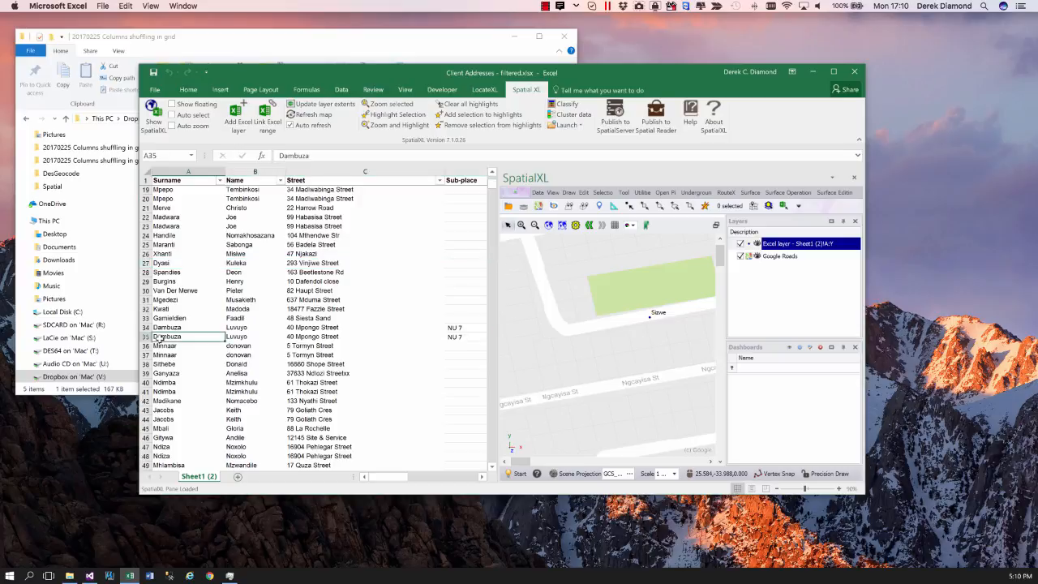
right_click(159, 337)
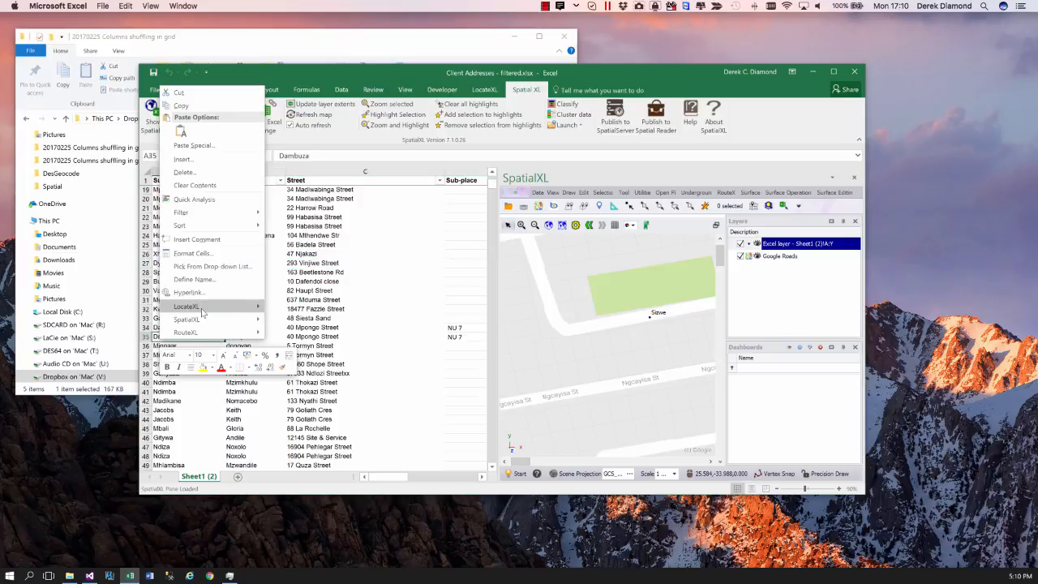
mouse_move(202, 313)
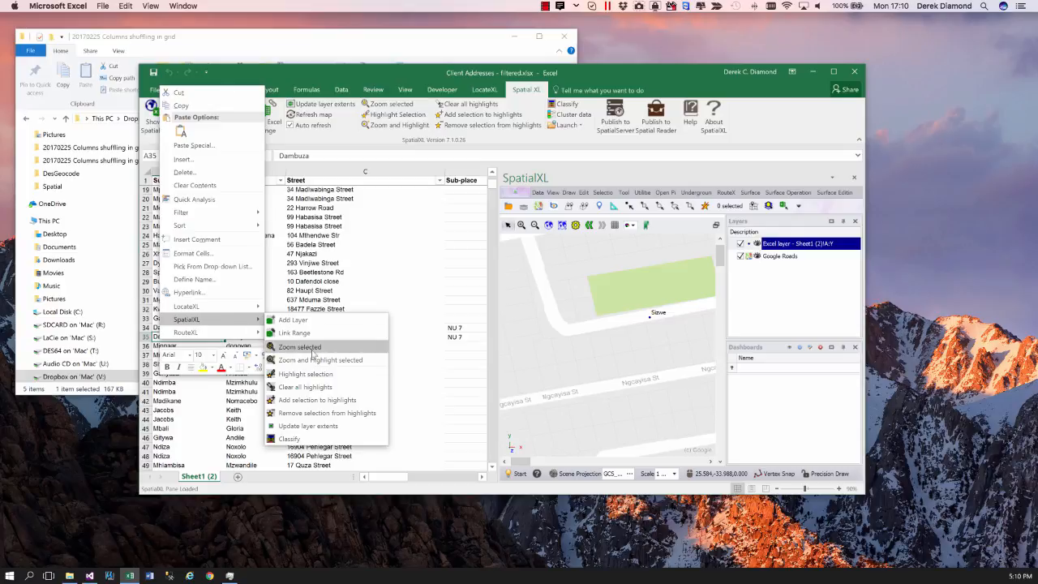
left_click(313, 348)
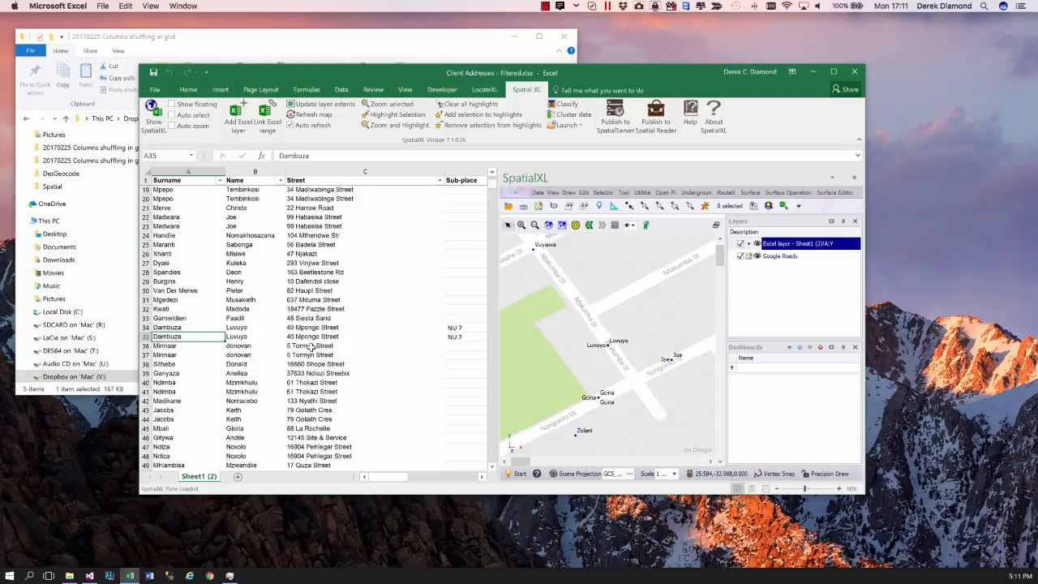
- Locate the client record in row 39 on the map with Zoom selected
right_click(156, 373)
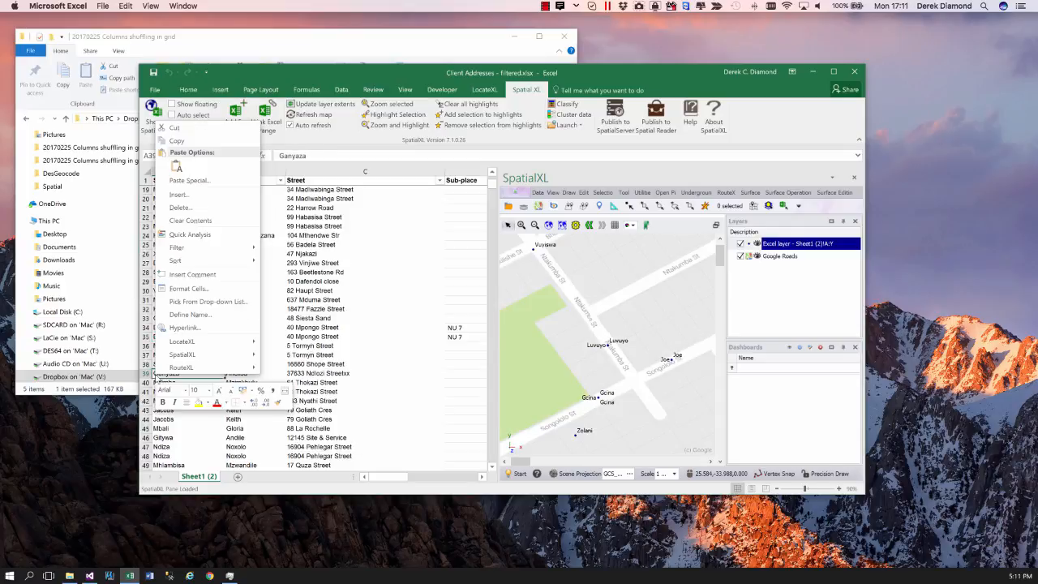
mouse_move(195, 355)
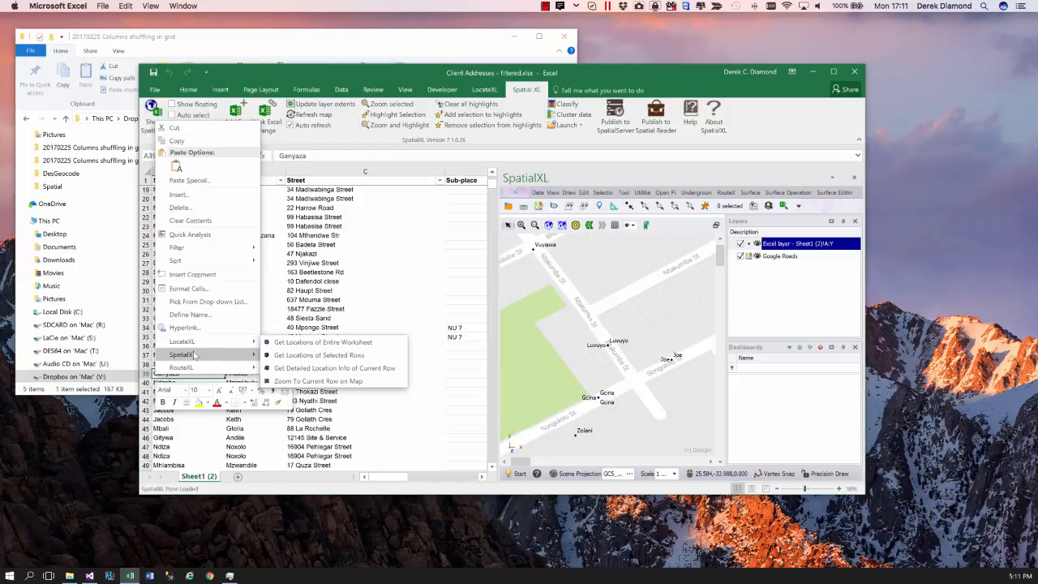
left_click(305, 379)
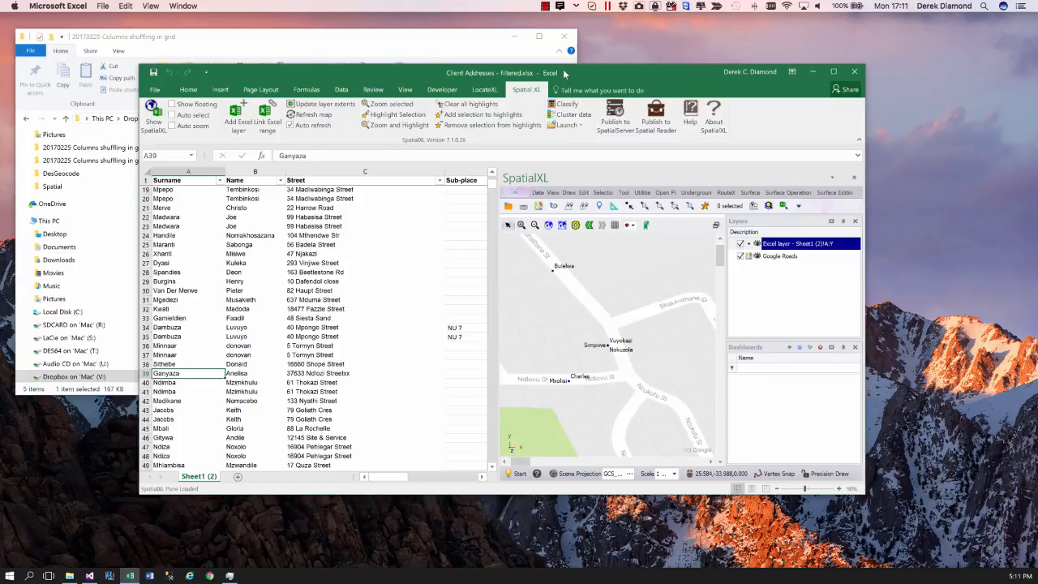
- Select the Name cell in row 36, open the manager for the SpatialXL launch items and widen its window
left_click_drag(565, 74, 525, 104)
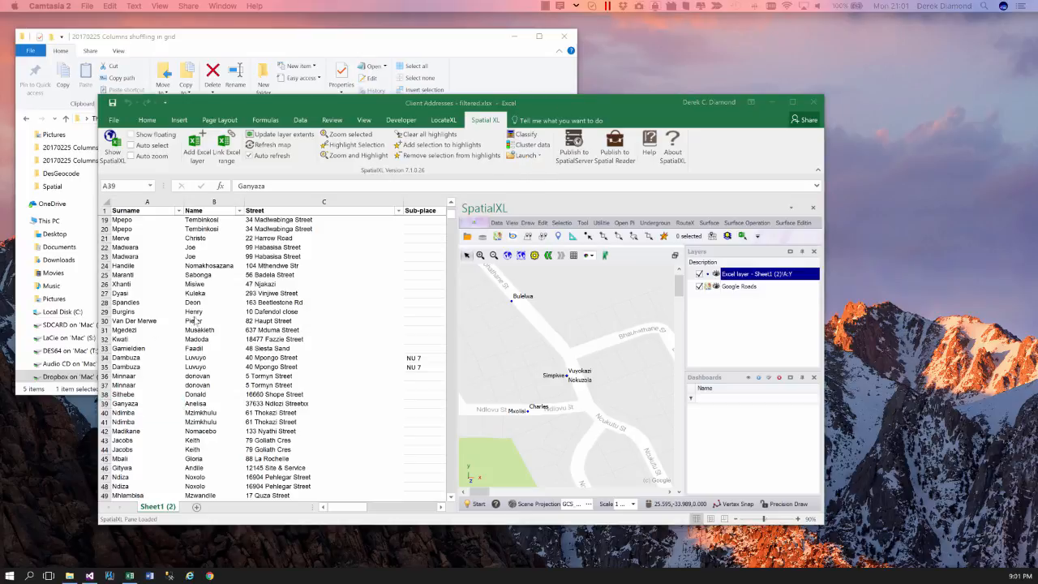
left_click(198, 378)
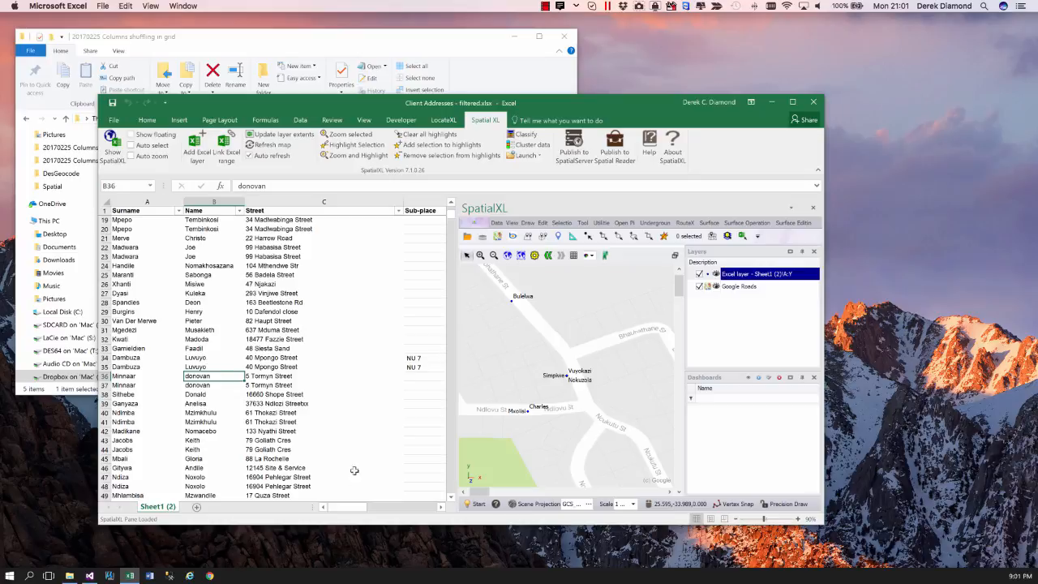
mouse_move(350, 507)
left_mouse_down()
mouse_move(398, 509)
mouse_move(345, 511)
left_mouse_up()
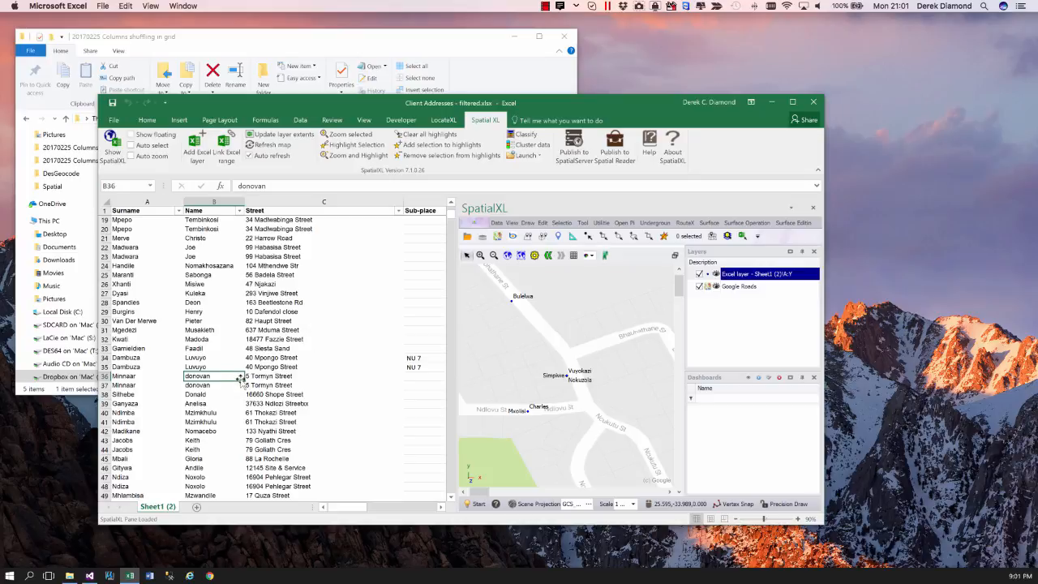
left_click(539, 156)
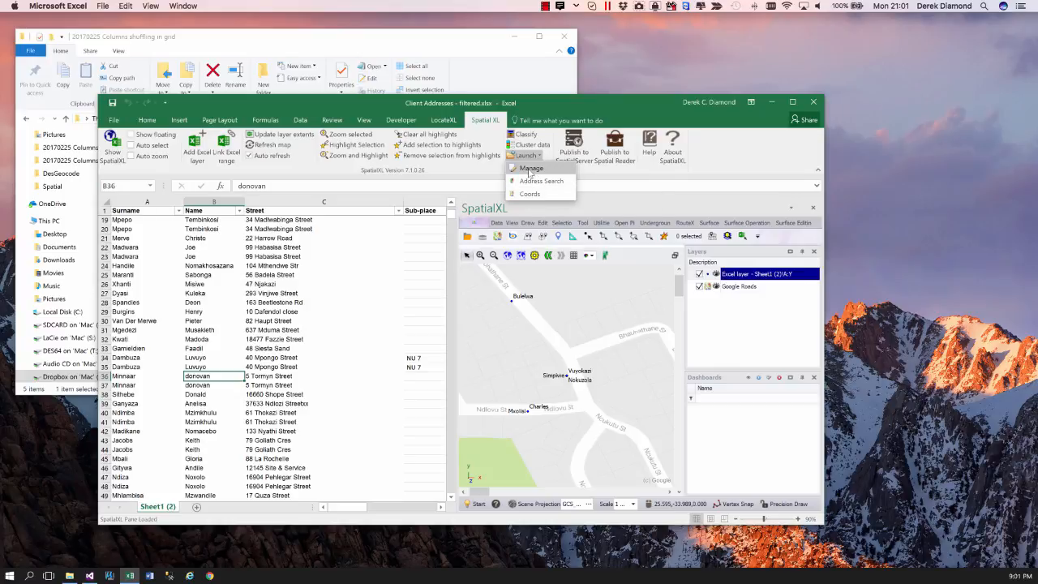
left_click(530, 169)
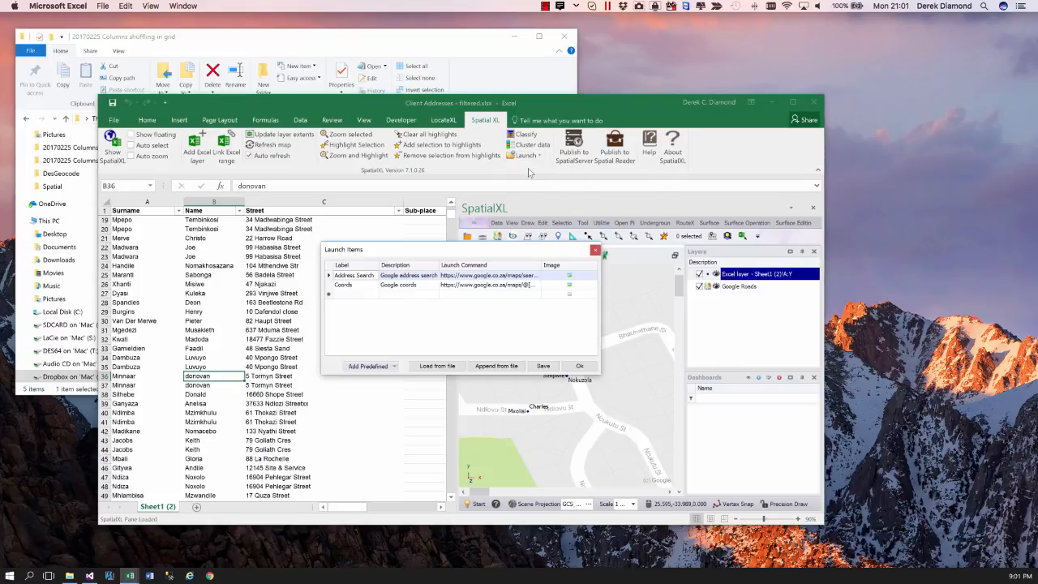
left_click_drag(458, 253, 390, 200)
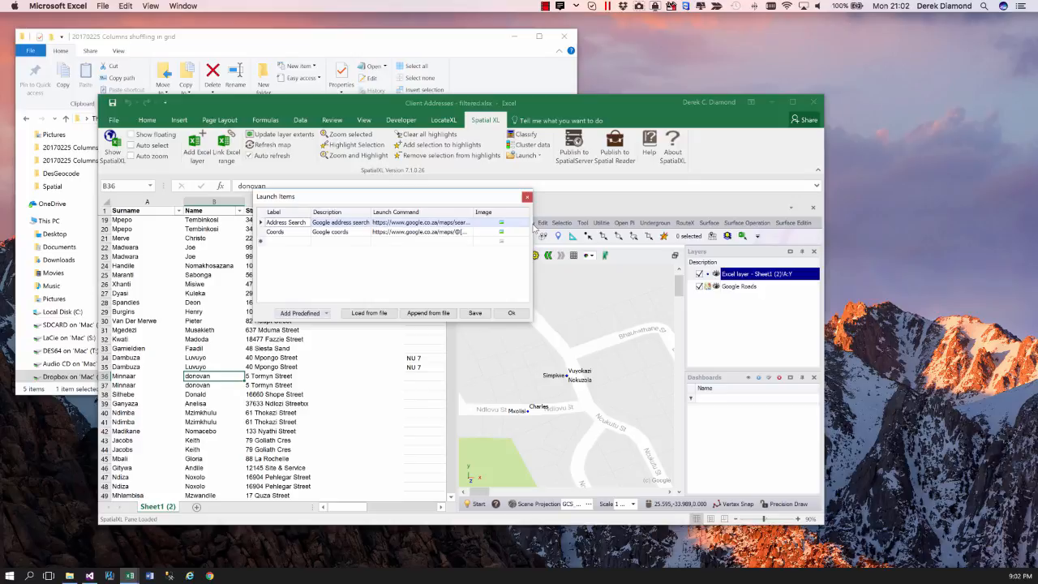
left_click_drag(532, 222, 589, 224)
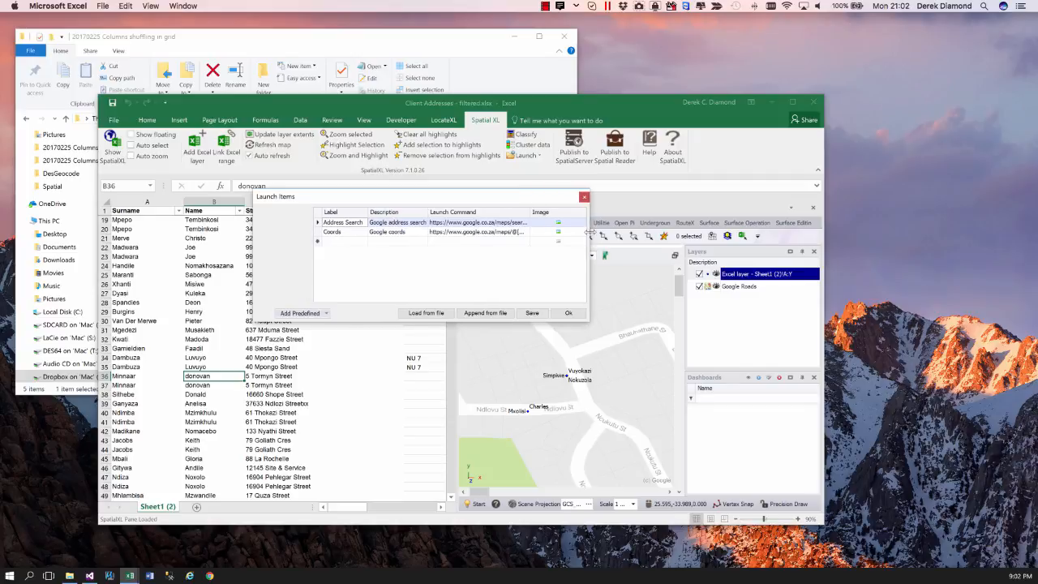
- Examine the full launch command of the Address Search item, through to the column placeholder at its end
left_click(456, 223)
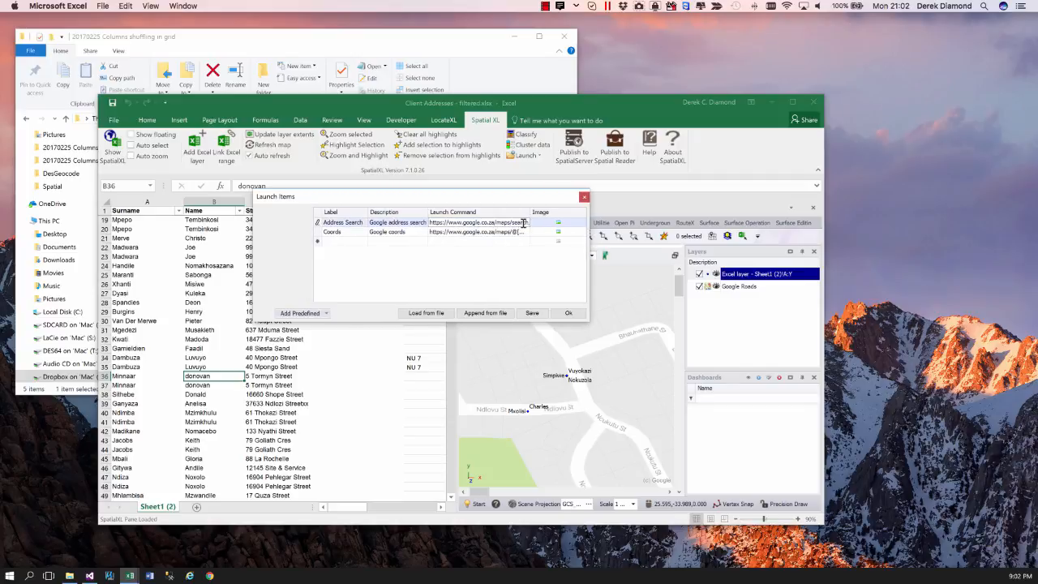
key("Right")
key("Right")
key("Right")
key("Right")
key("Right")
key("Right")
key("Right")
key("Left")
key("Left")
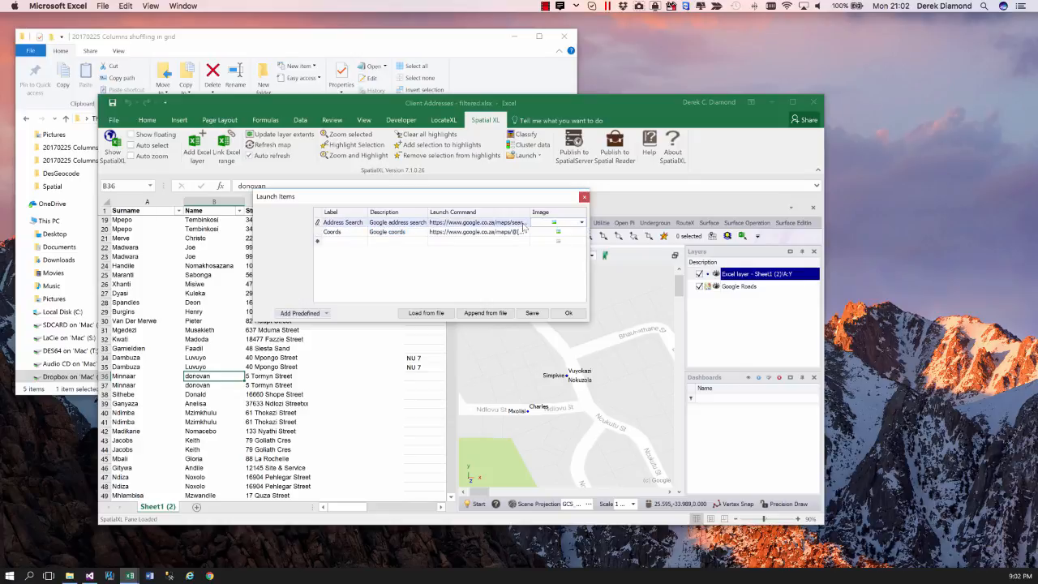
left_click(504, 225)
left_click_drag(498, 224, 534, 224)
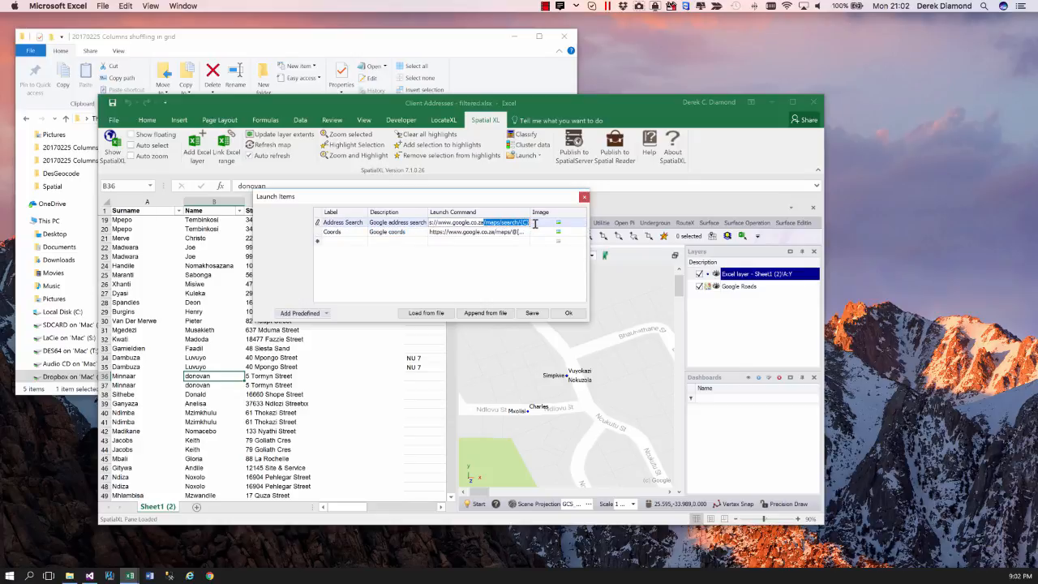
- Examine the launch command of the Coords item and the blank row for a new item, and close the launch items manager
left_click(528, 222)
left_click(455, 232)
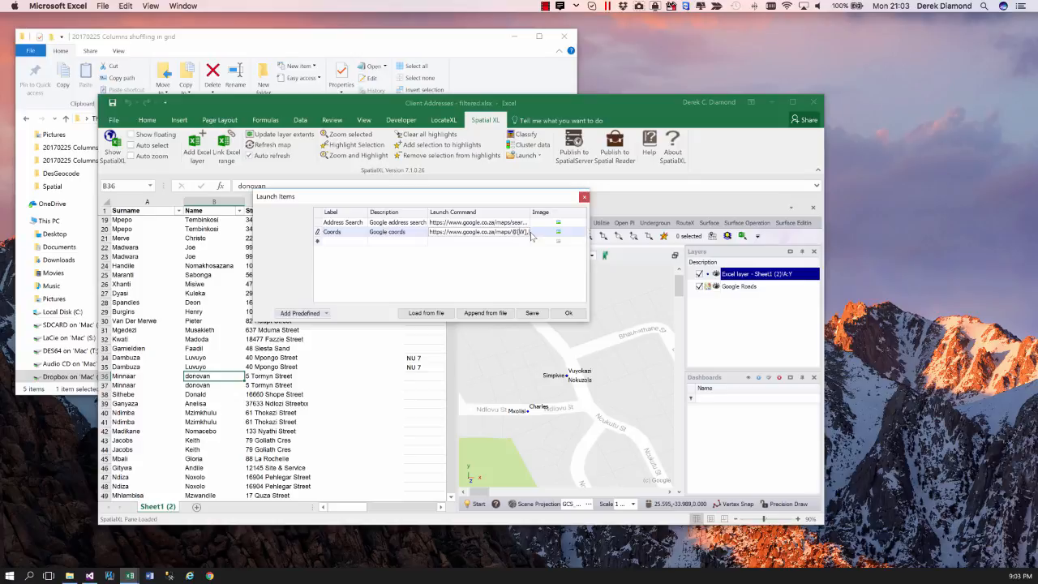
type("{V},14z")
left_click(337, 243)
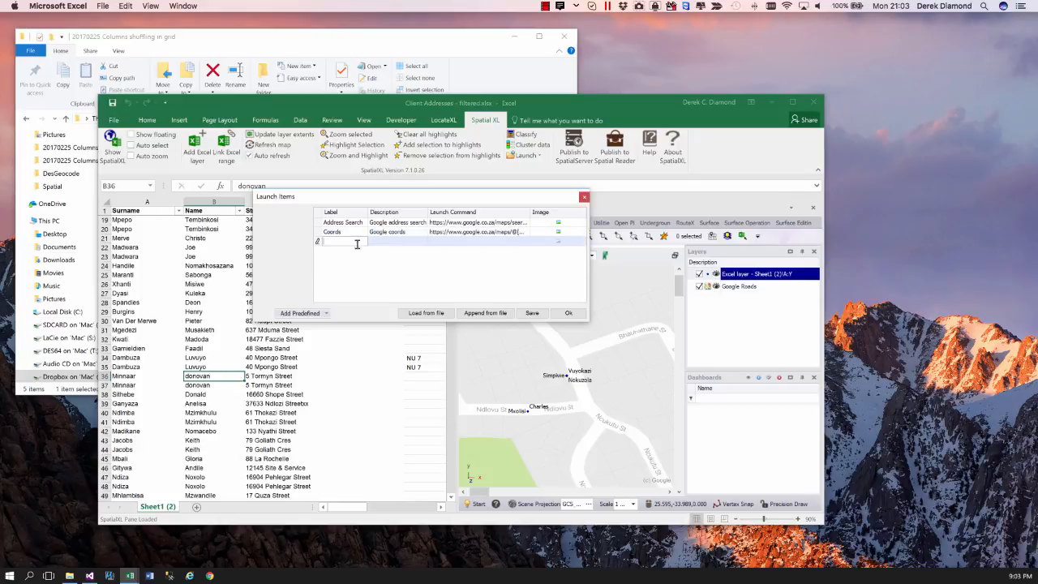
left_click(440, 242)
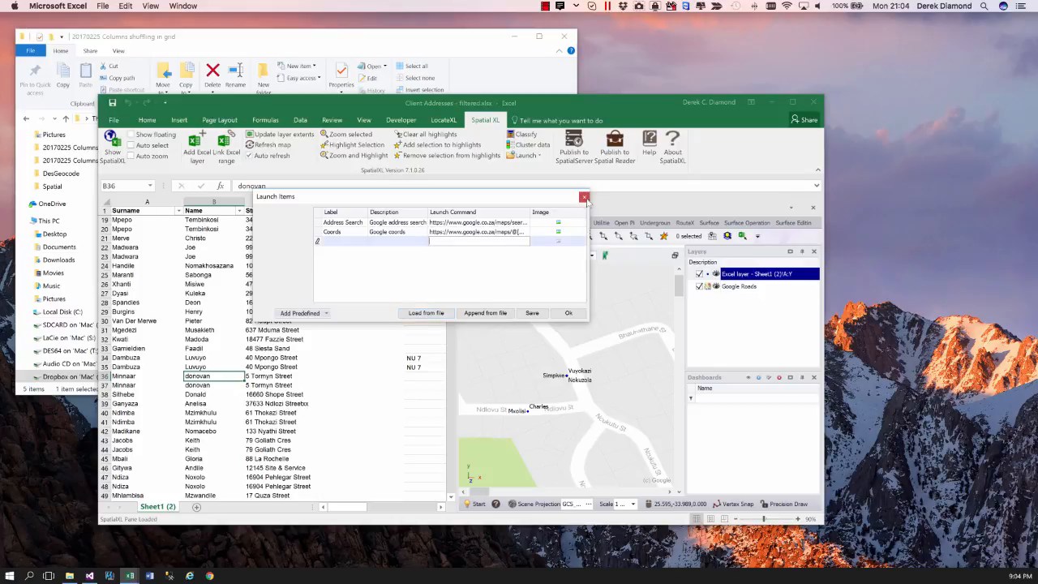
left_click(584, 197)
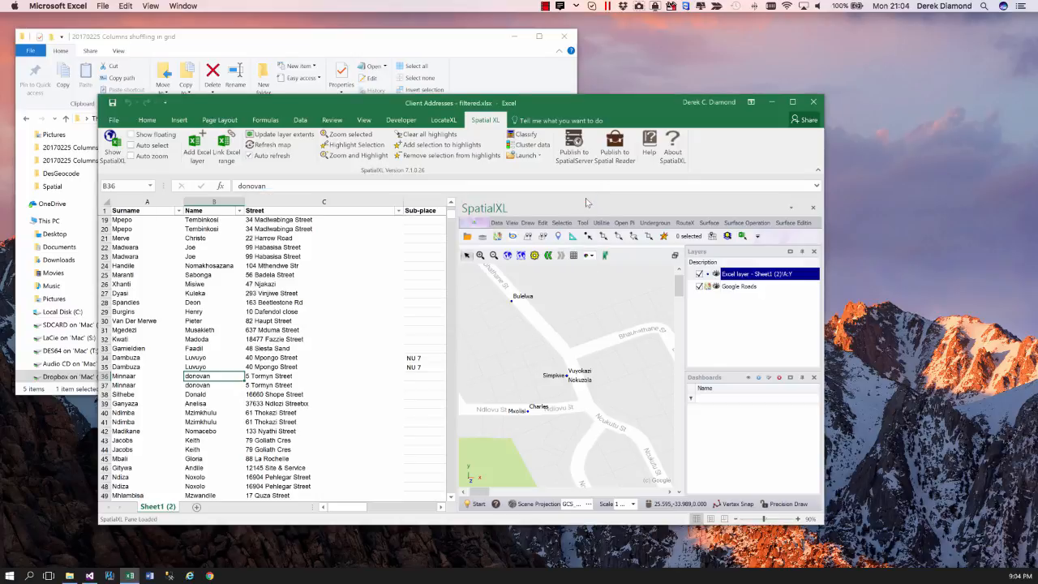
- Open the Address Search web map for the client record in row 30
left_click(262, 377)
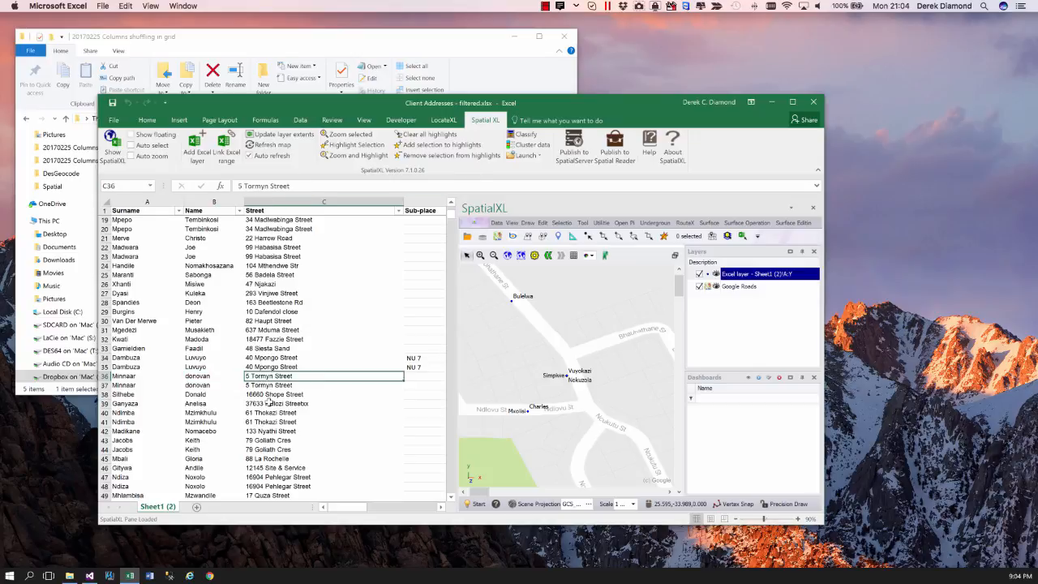
left_click(265, 396)
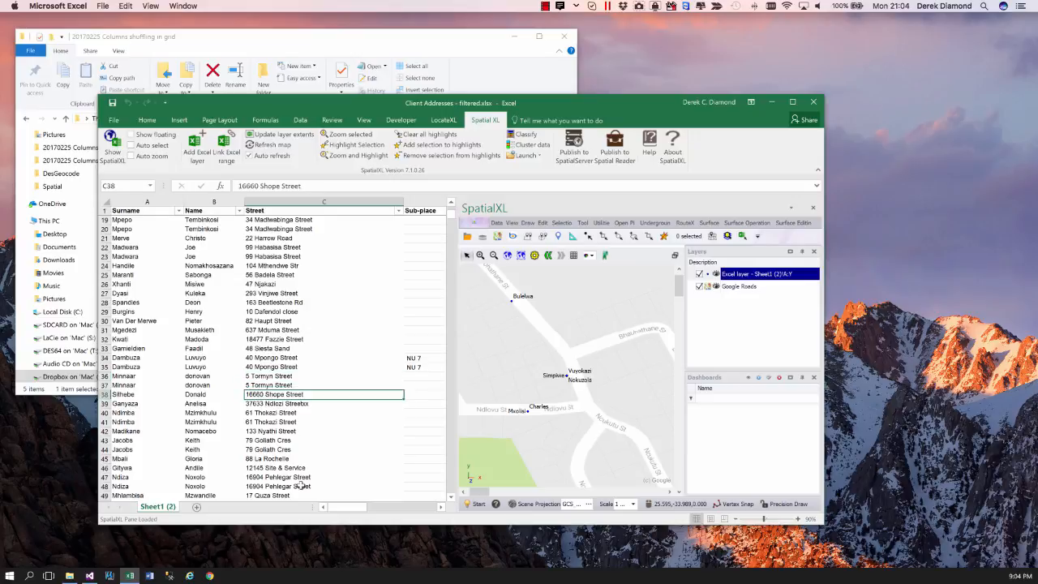
left_click(270, 322)
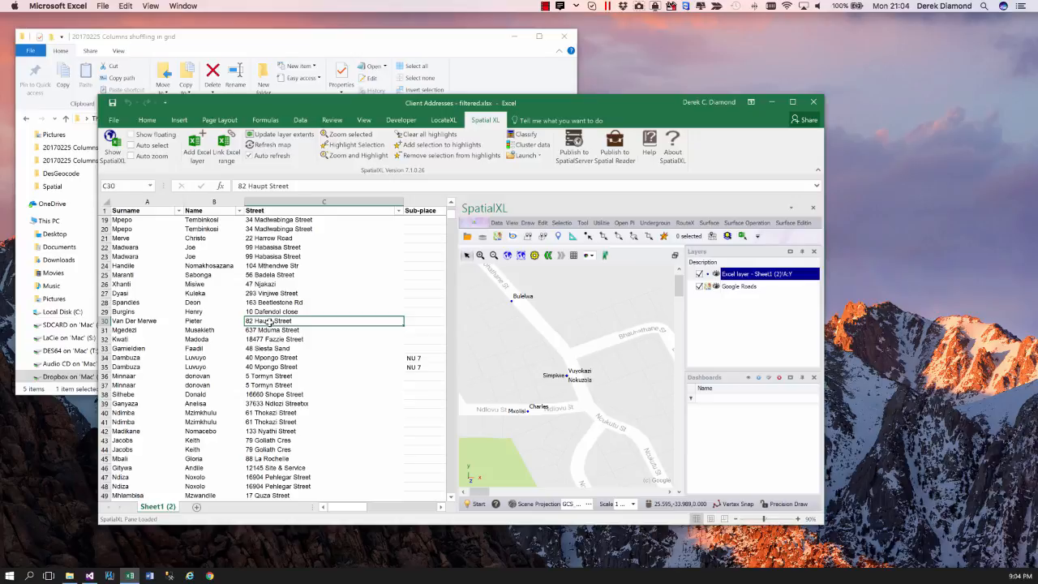
left_click(139, 321)
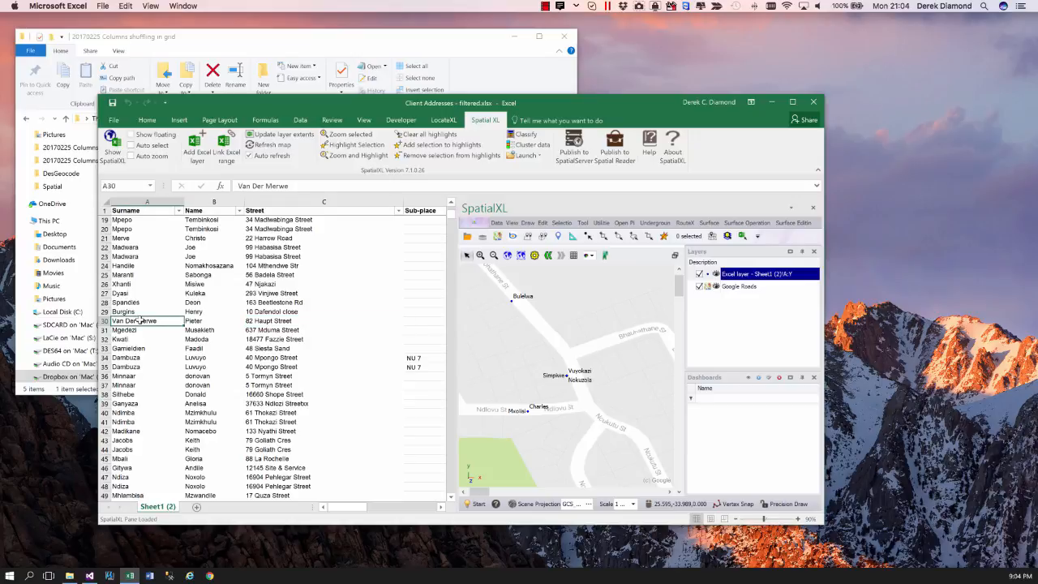
left_click(533, 155)
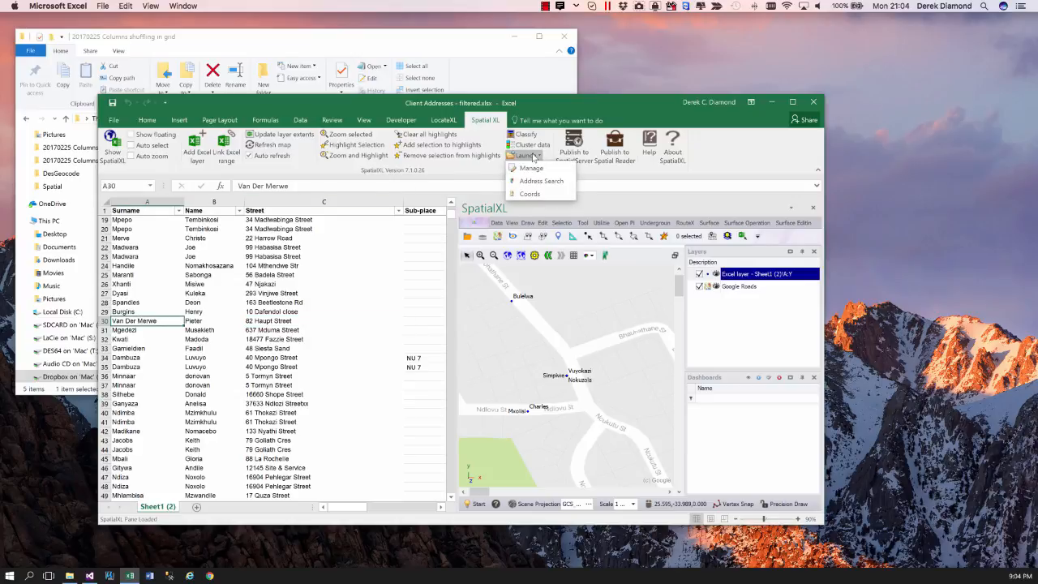
left_click(541, 182)
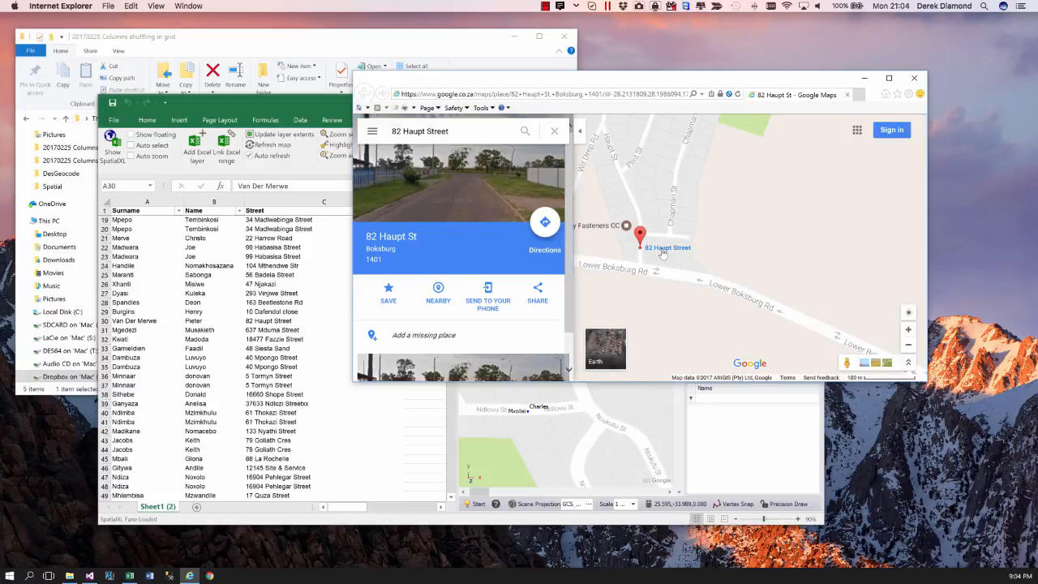
- Show the Port Elizabeth suggestion for the searched address in Google Maps and close the browser
left_click(457, 131)
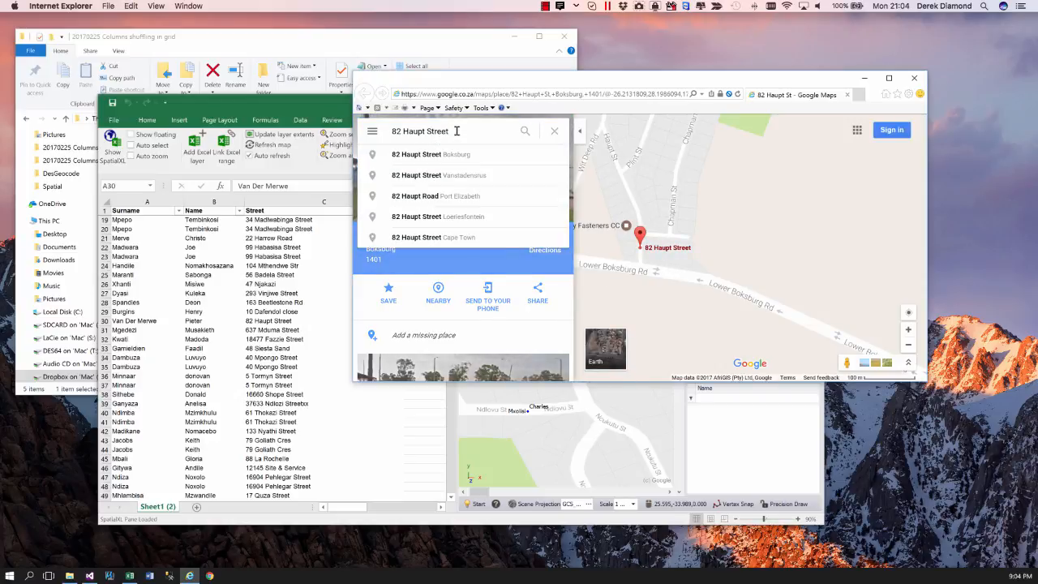
left_click(417, 196)
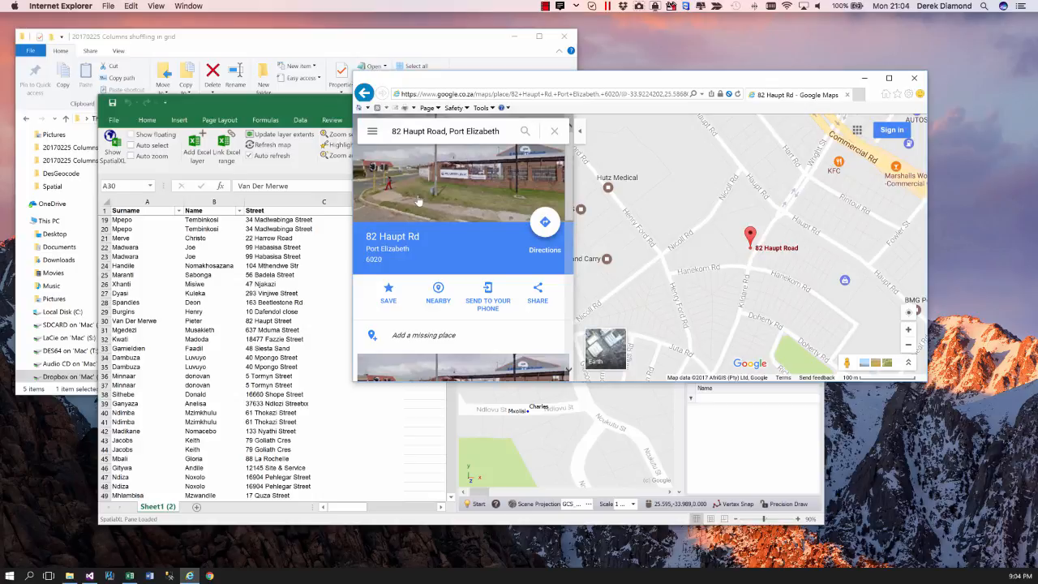
left_click(914, 78)
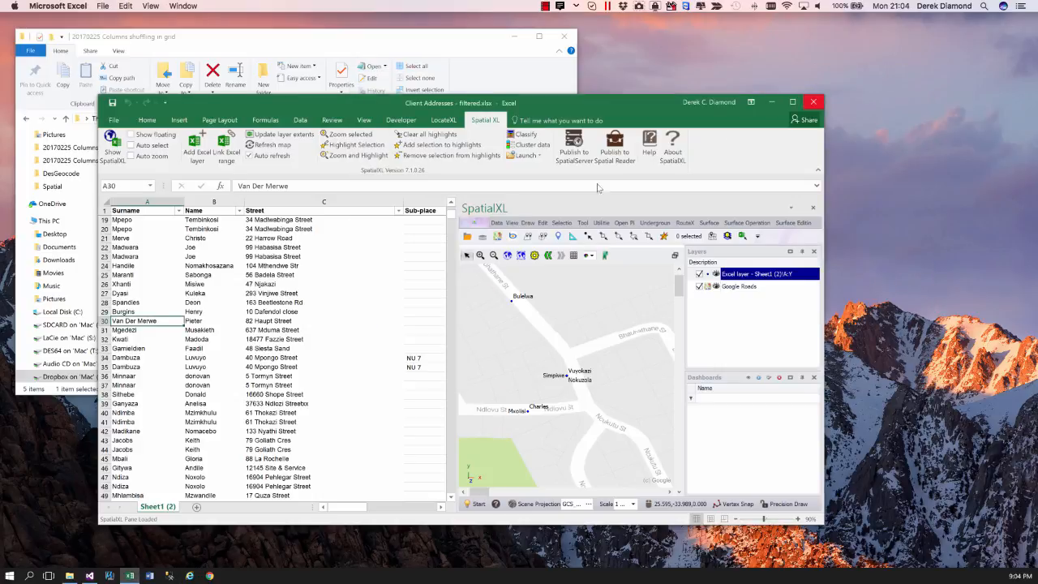
- Examine the address and geocode columns of row 30, from Street through to the X coordinate
left_click(258, 321)
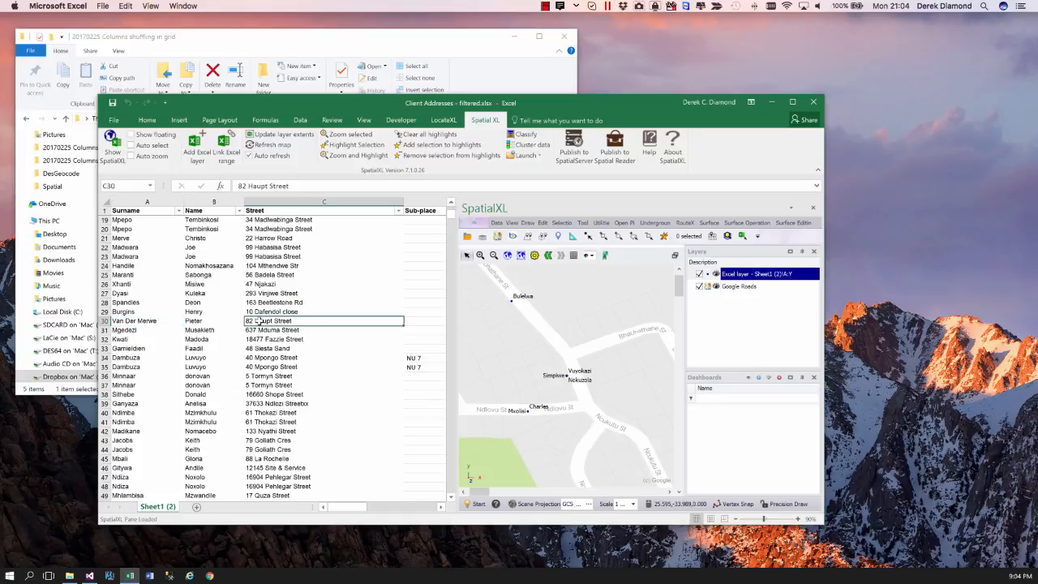
key("Right")
key("Right")
key("Right")
key("Right")
key("Right")
key("Right")
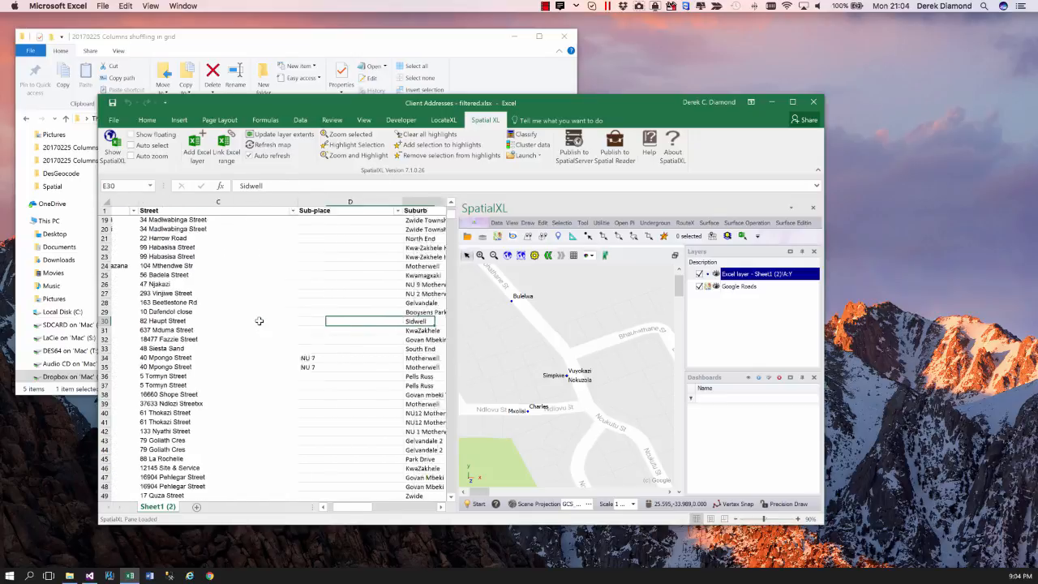
key("Right")
key("Right")
key("Right")
key("Right")
key("Right")
key("Right")
key("Right")
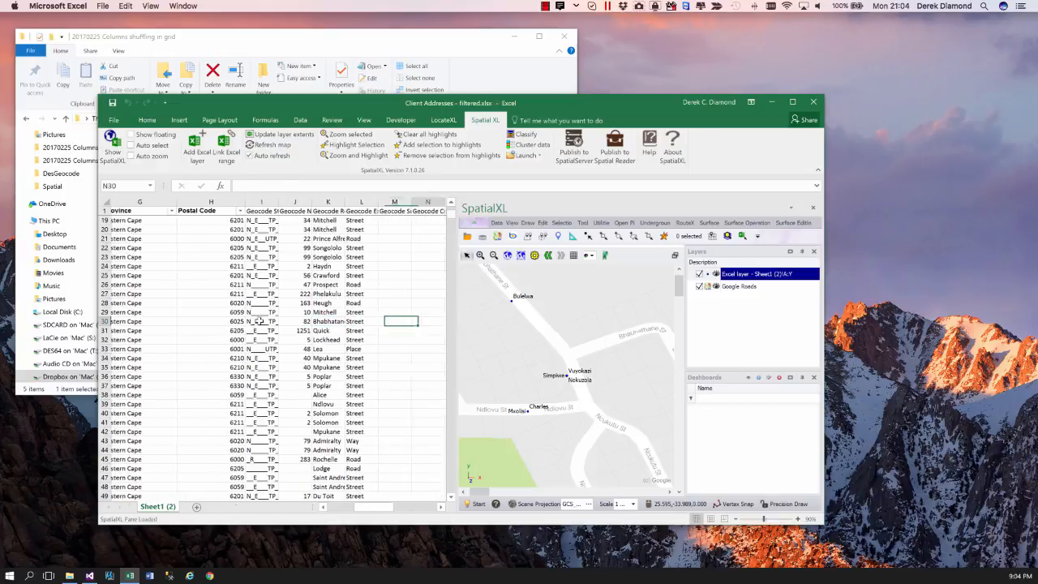
key("Right")
key("Right")
key("Right")
key("Right")
key("Right")
key("Right")
key("Right")
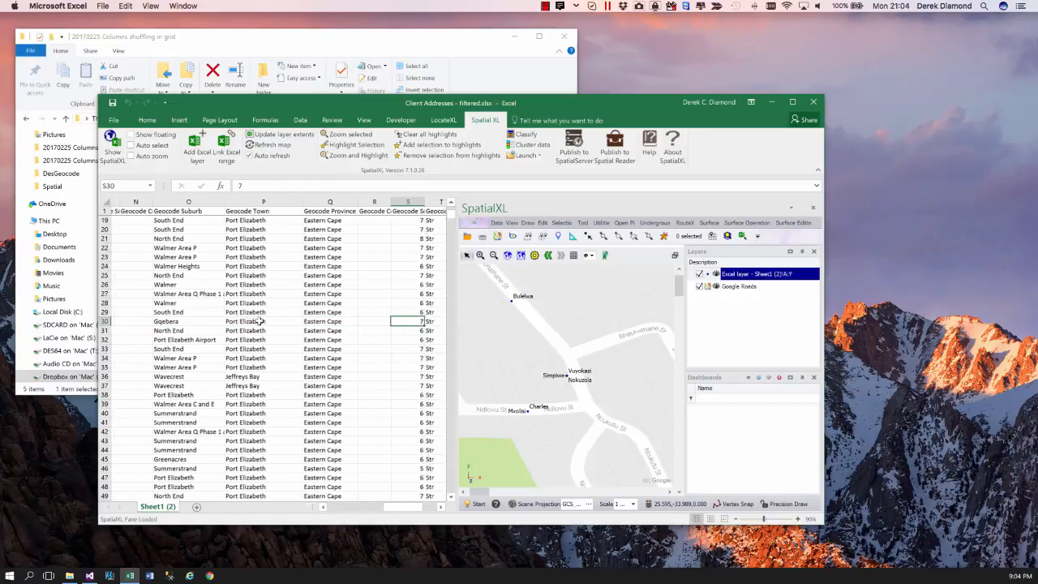
key("Left")
key("Left")
key("Left")
key("Right")
key("Right")
key("Right")
key("Right")
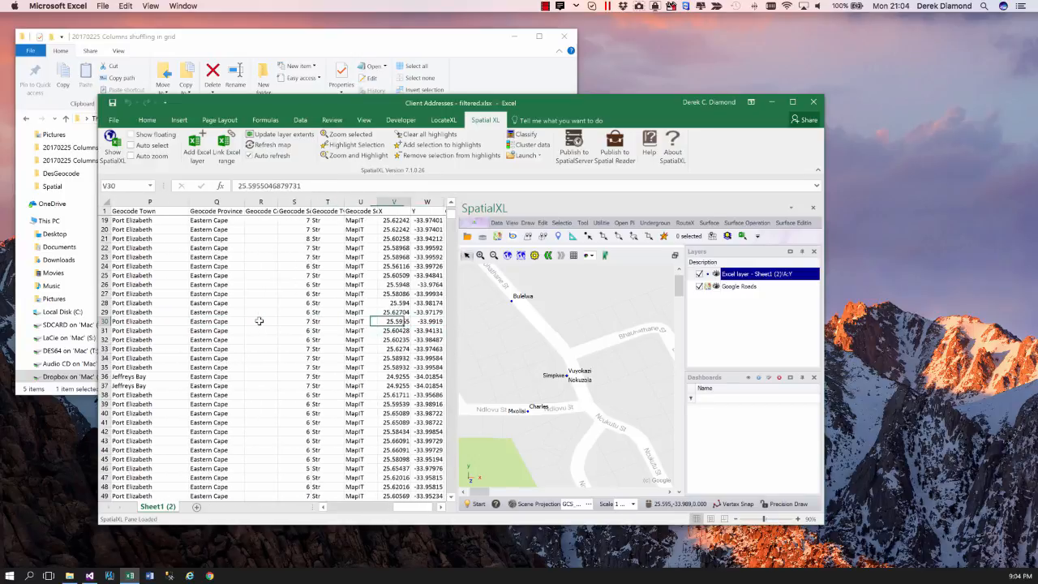
key("Left")
key("Left")
key("Left")
key("Left")
key("Left")
key("Left")
key("Left")
key("Left")
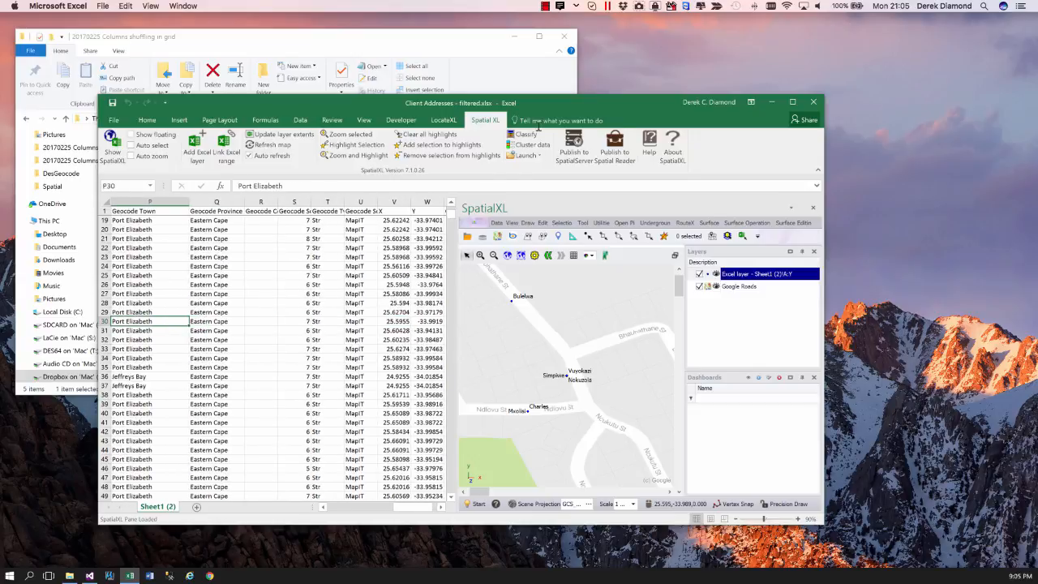
- Open the Coords web map for the client record in row 30 and close the browser after viewing it
left_click(532, 155)
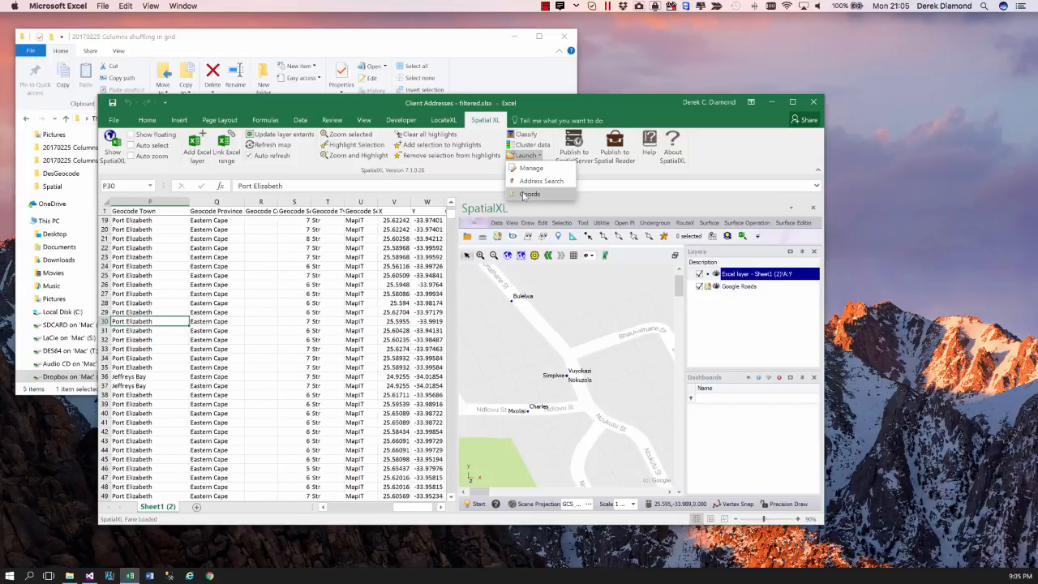
left_click(528, 194)
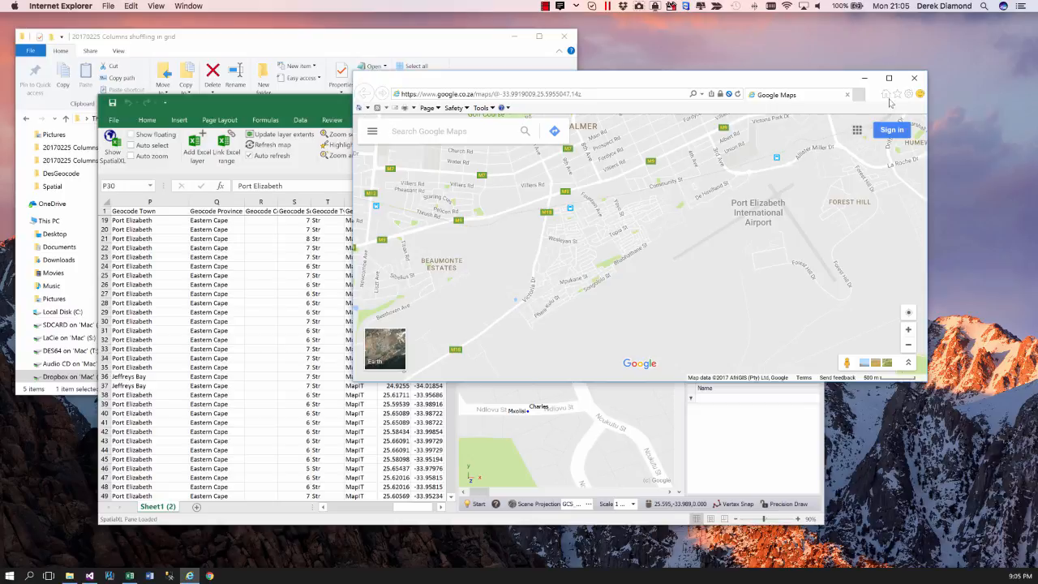
left_click(914, 79)
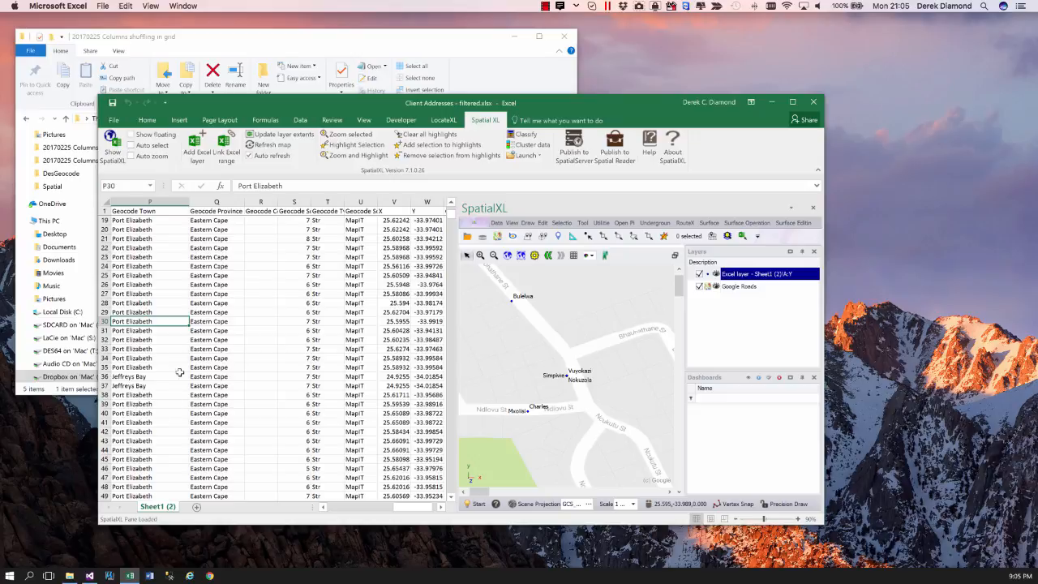
- Add the file Local Municipalities Feb 2017.layer from the Columns shuffling in grid folder to the SpatialXL map layers
left_click_drag(298, 108, 379, 110)
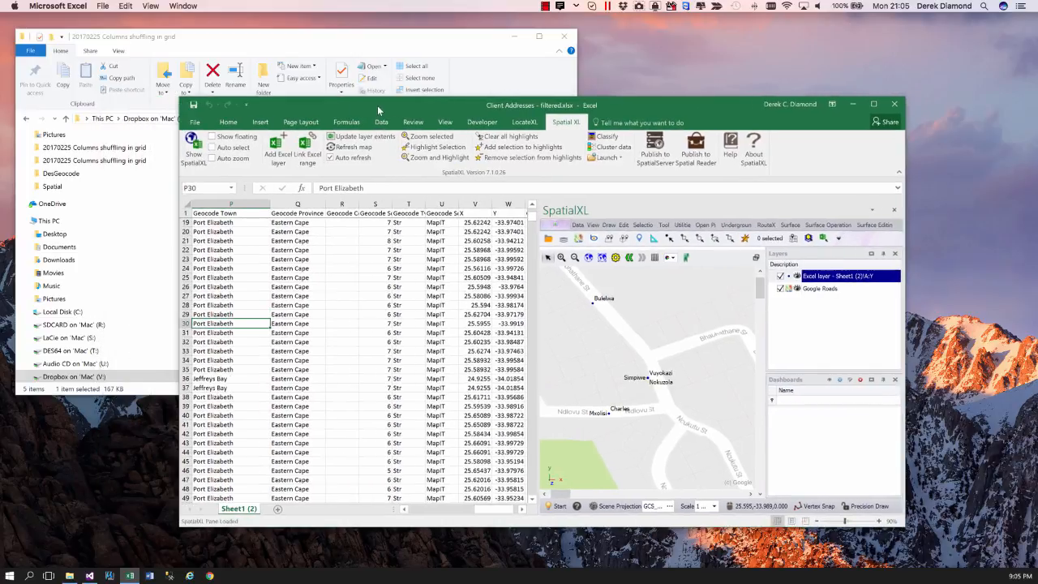
left_click(263, 44)
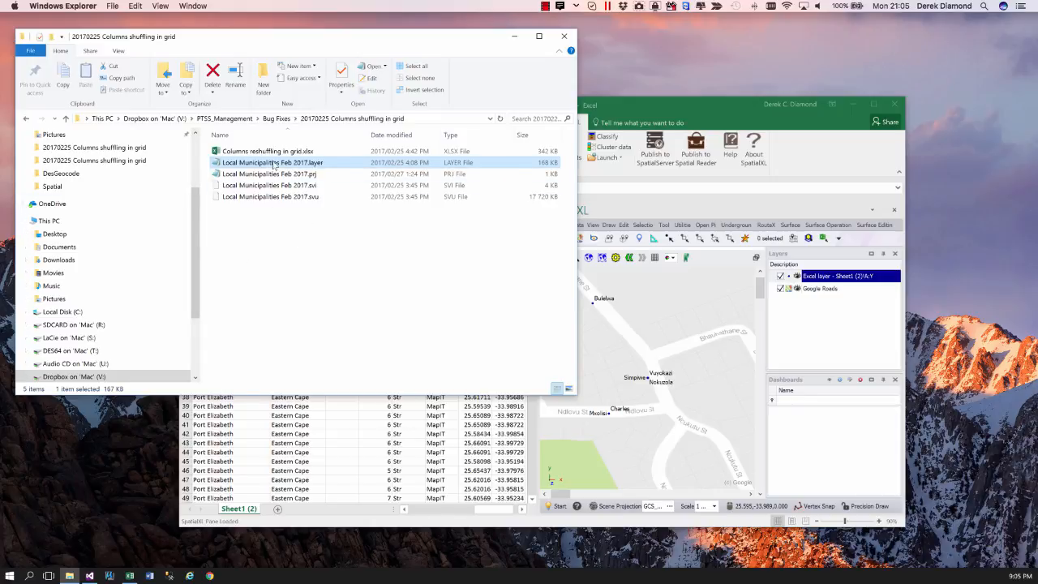
left_click_drag(274, 165, 821, 323)
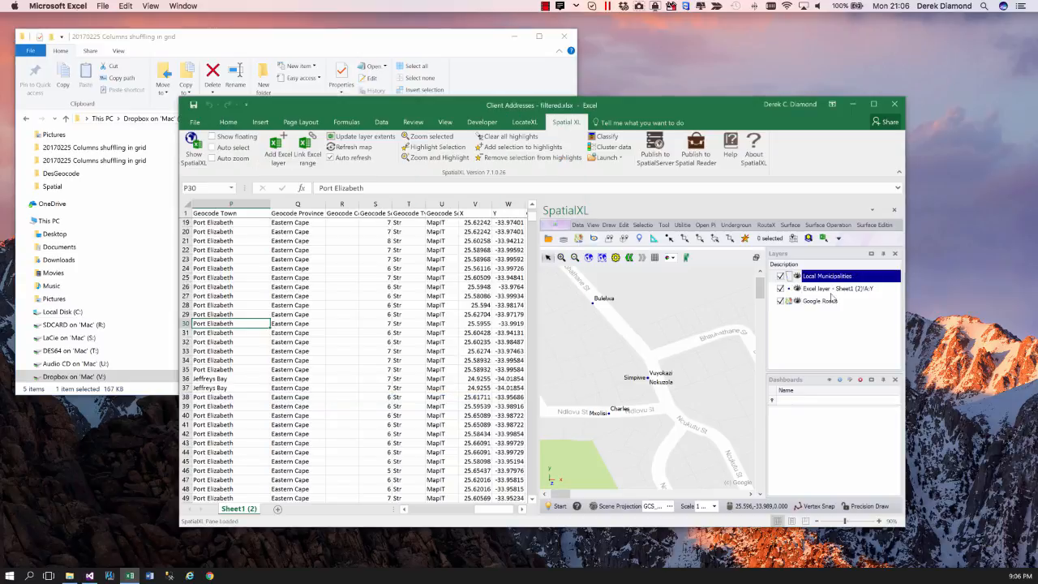
left_click(602, 258)
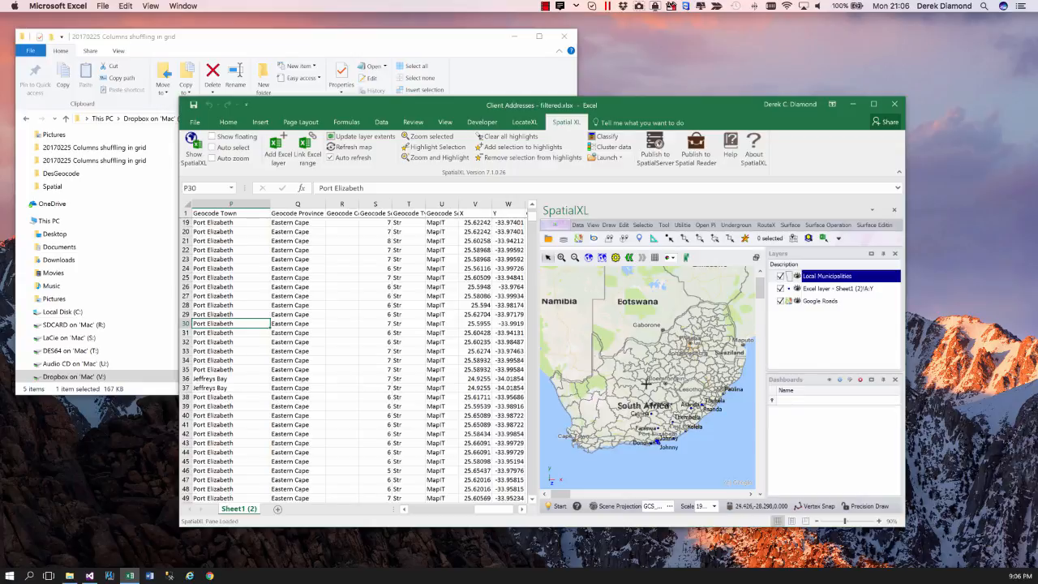
- Apply the Dominant Top Condition theme to the Local Municipalities layer and expand its legend
right_click(817, 279)
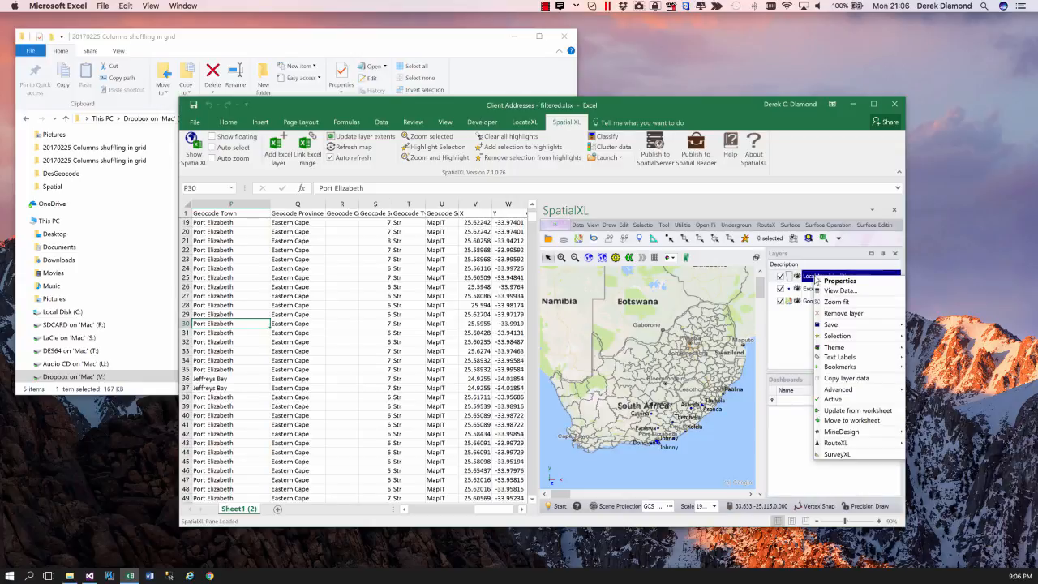
left_click(835, 347)
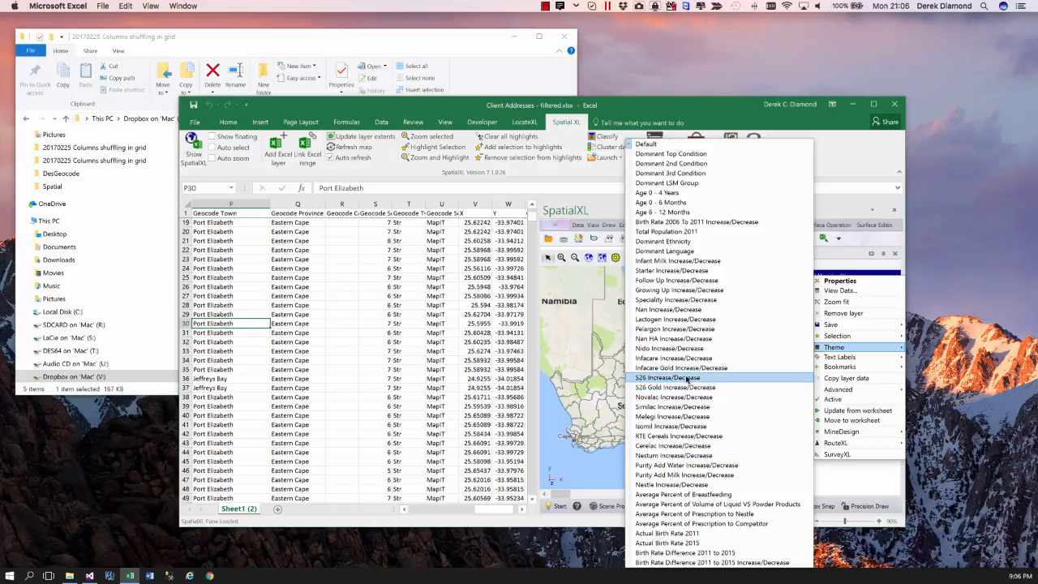
left_click(684, 156)
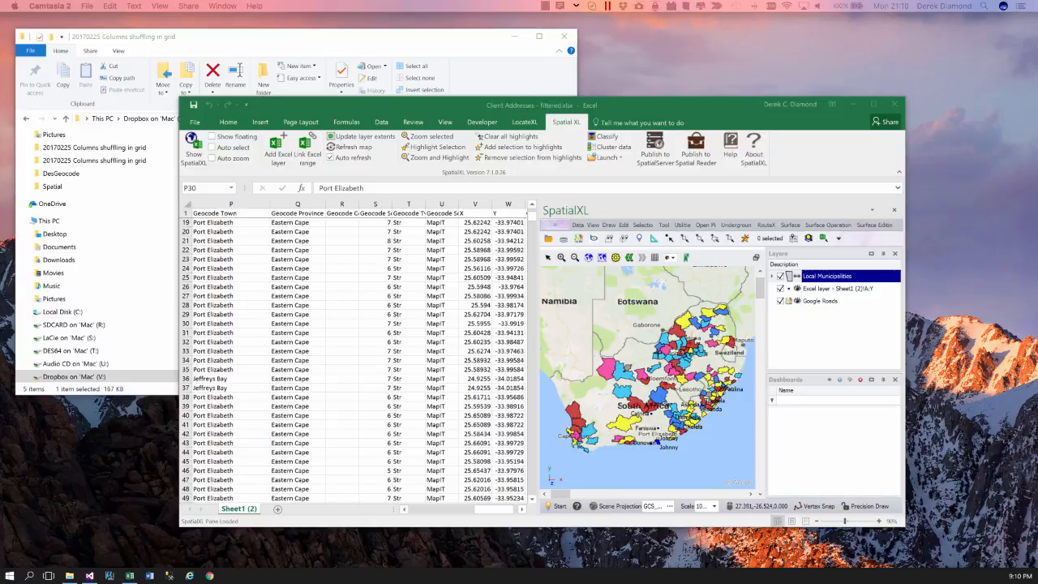
left_click(775, 278)
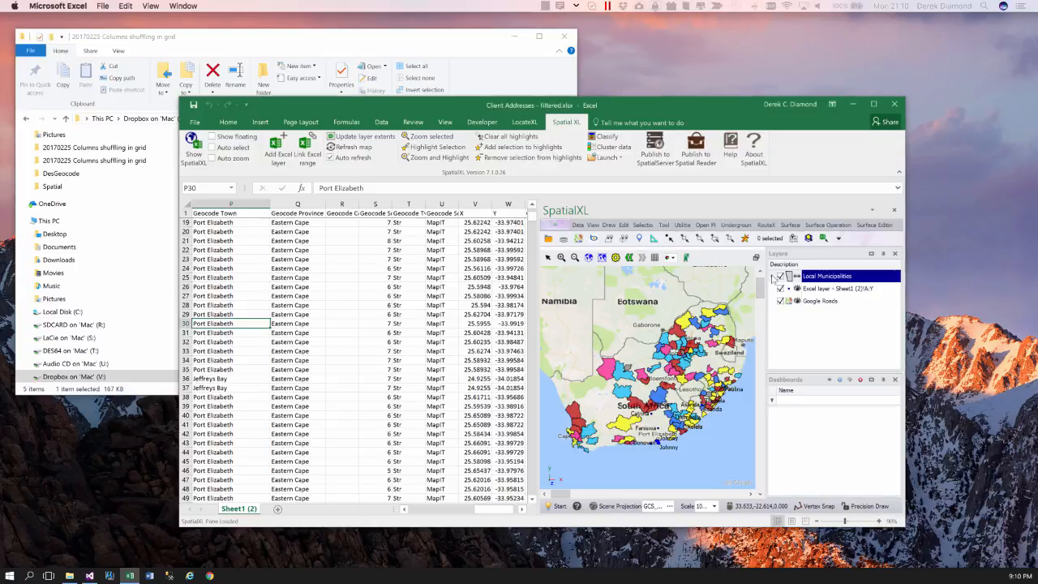
left_click(774, 278)
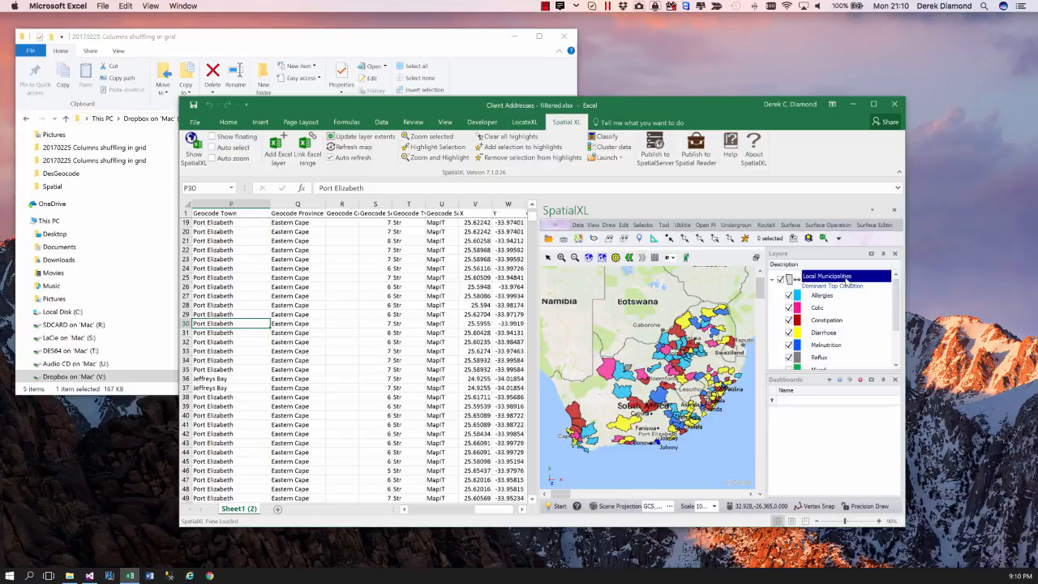
- Save the Dominant Top Condition theme of the Local Municipalities layer to the Desktop as a theme file named dom
left_click(556, 506)
left_click(570, 419)
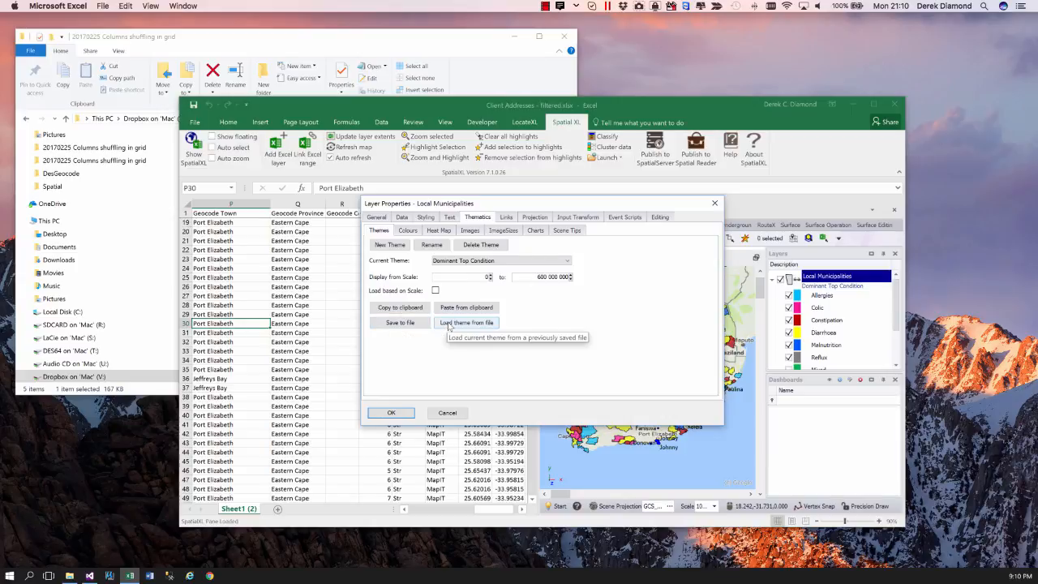
left_click(400, 324)
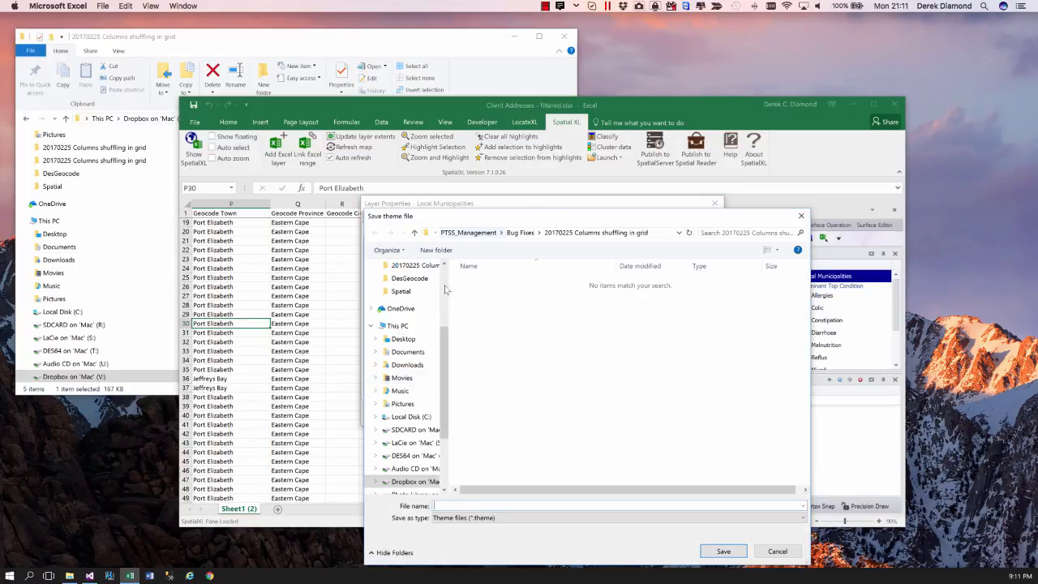
left_click(409, 340)
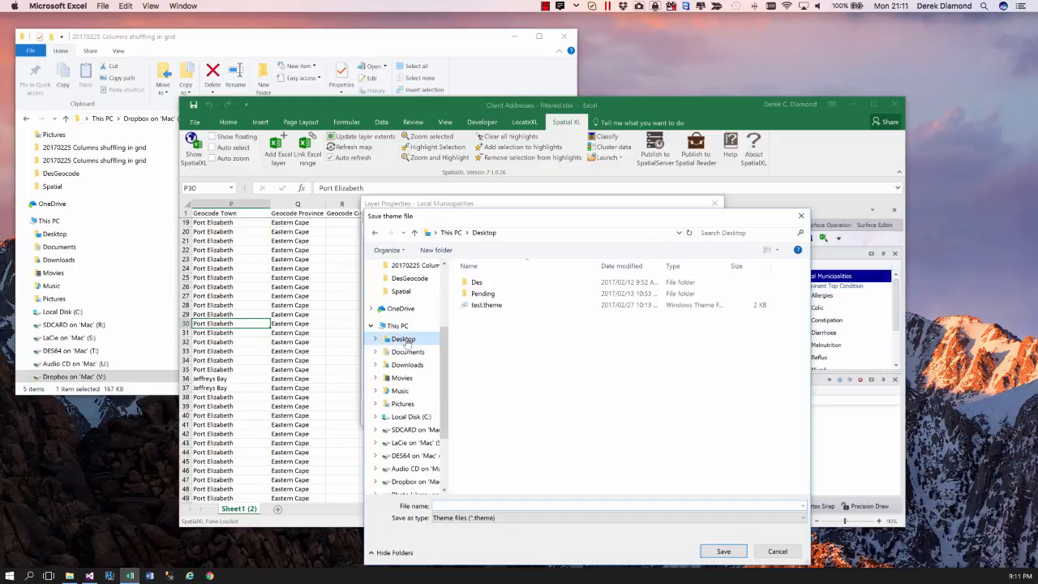
left_click(465, 505)
type("dom")
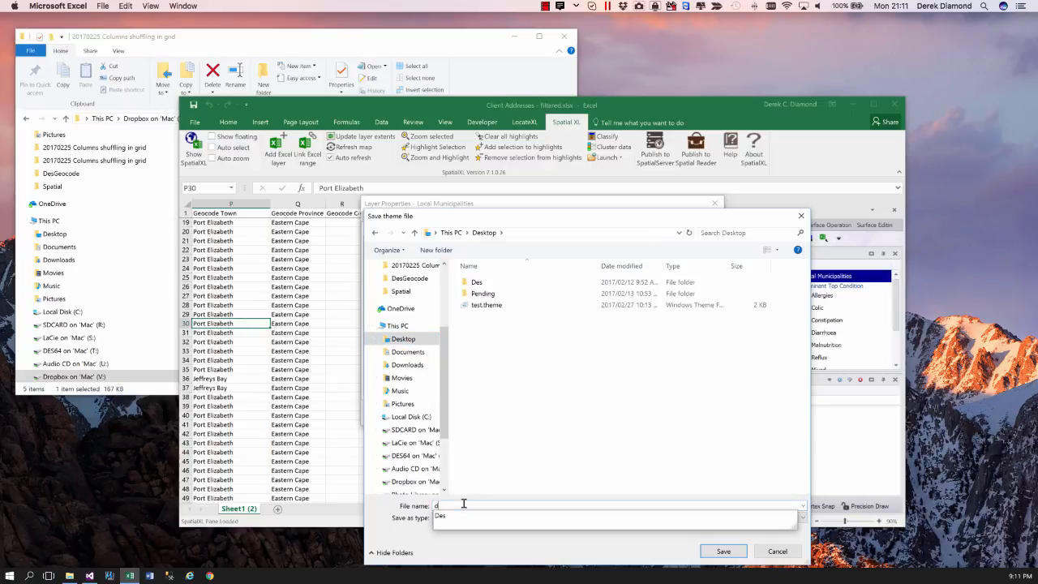
left_click(724, 552)
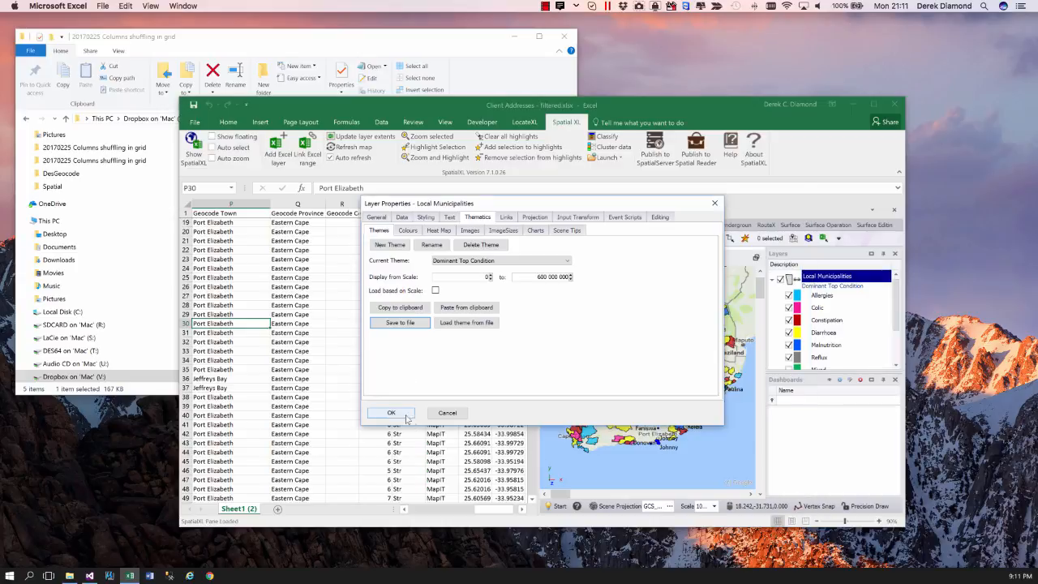
left_click(444, 412)
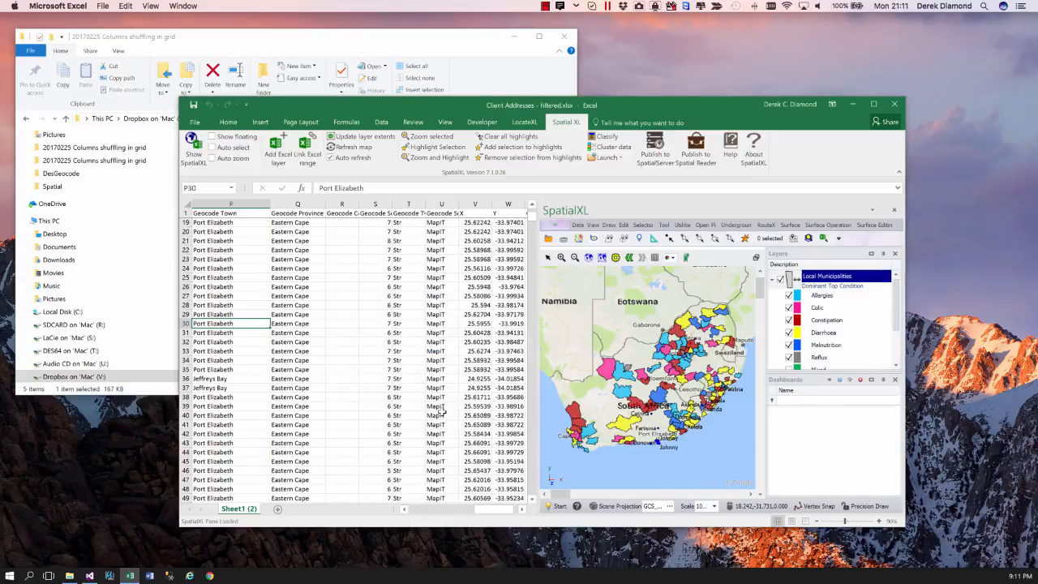
- Collapse and hide the Local Municipalities layer, and add the file Local Municipalities Feb 2017.svu to the map layers
left_click(772, 279)
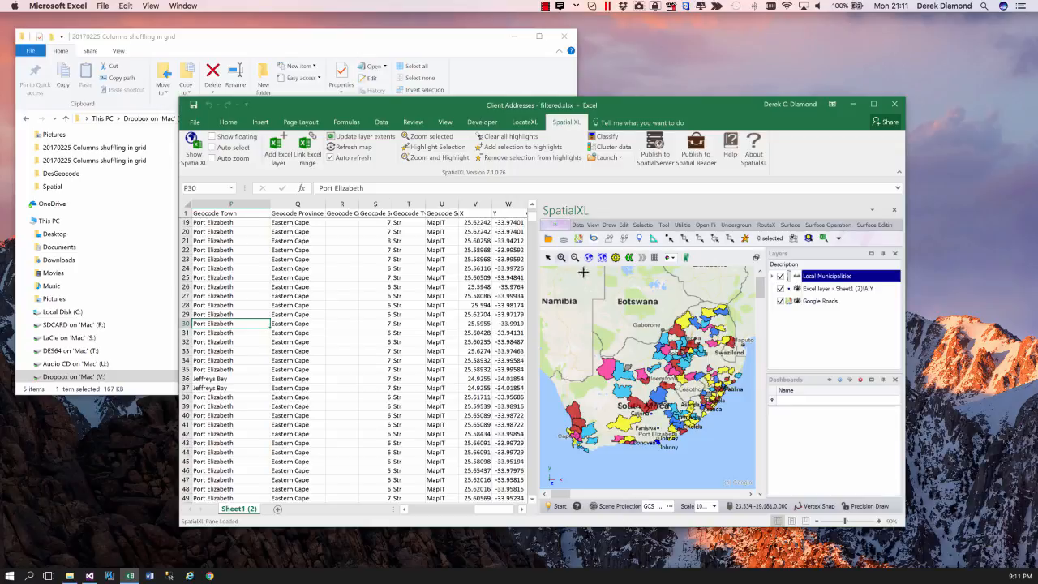
left_click(780, 277)
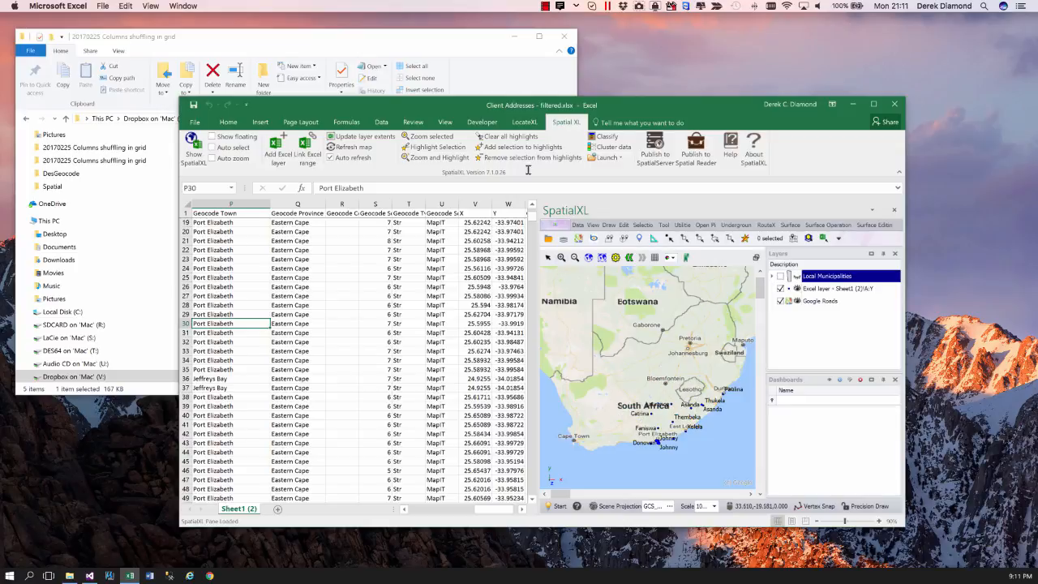
left_click(232, 43)
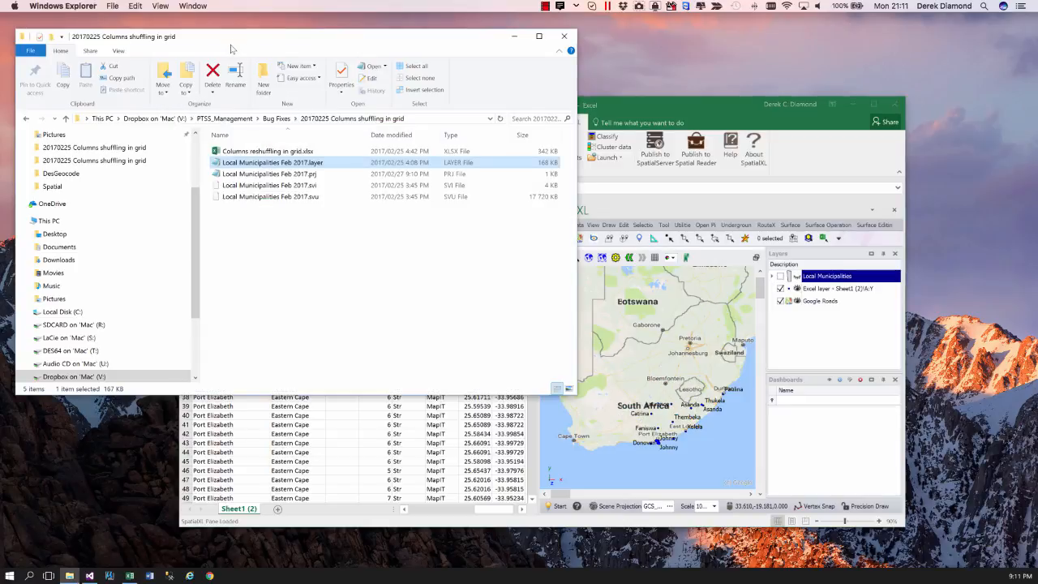
left_click(275, 197)
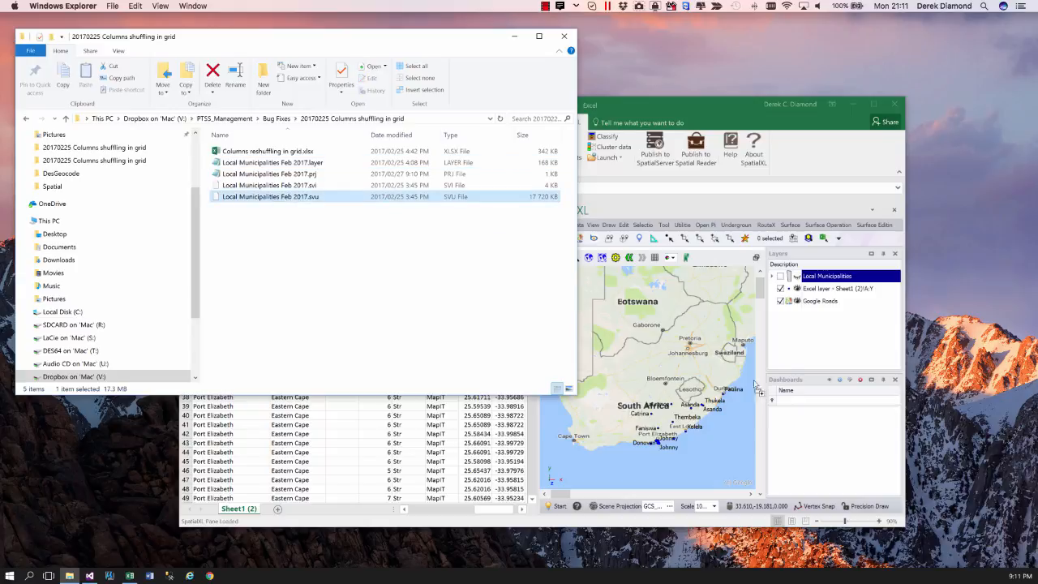
left_click_drag(756, 388, 817, 342)
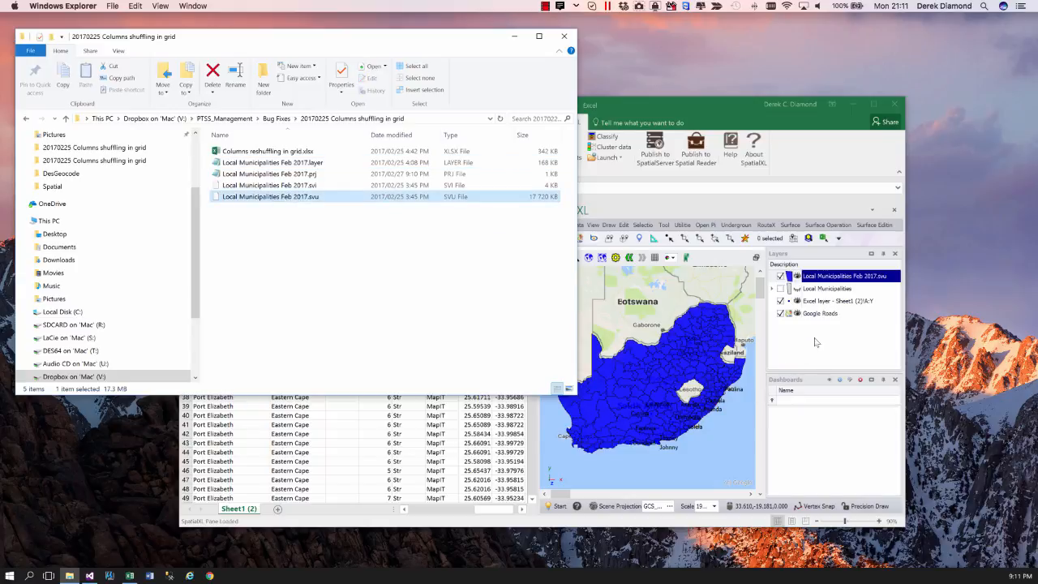
- Overwrite the default theme of the Local Municipalities Feb 2017.svu layer with dom.theme from the Desktop
left_click(819, 279)
left_click(559, 506)
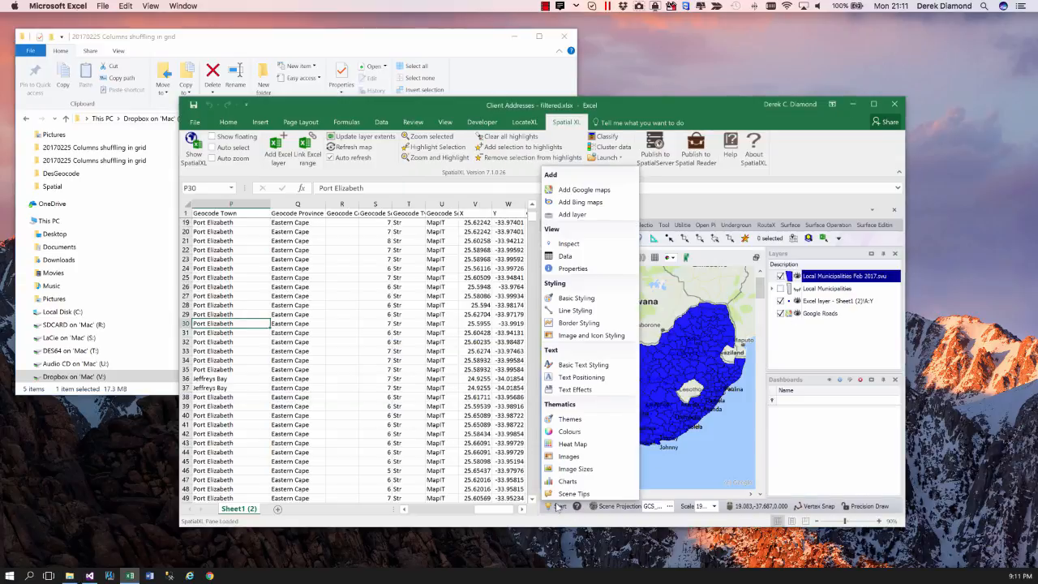
left_click(566, 421)
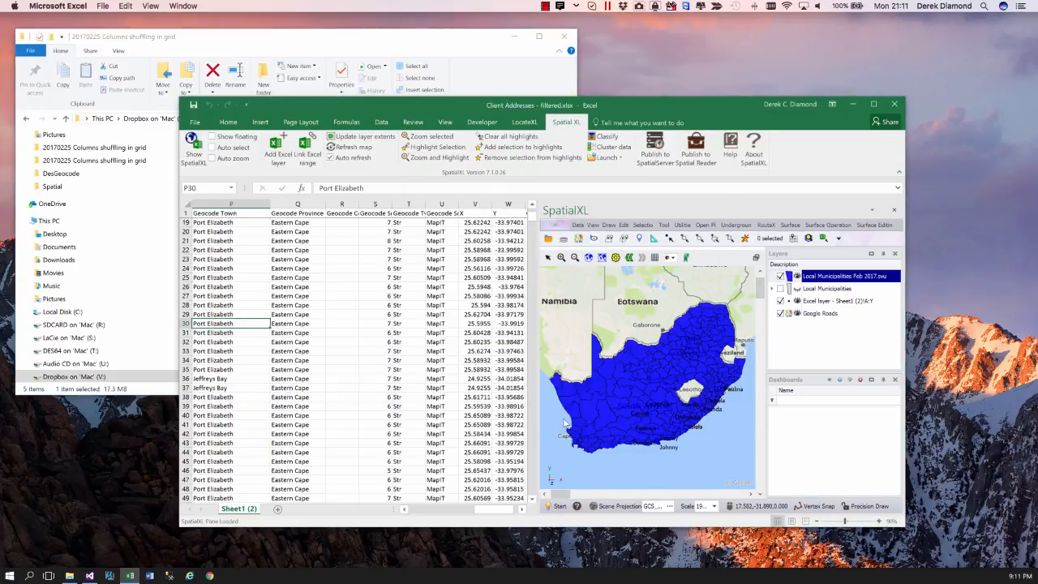
left_click(475, 325)
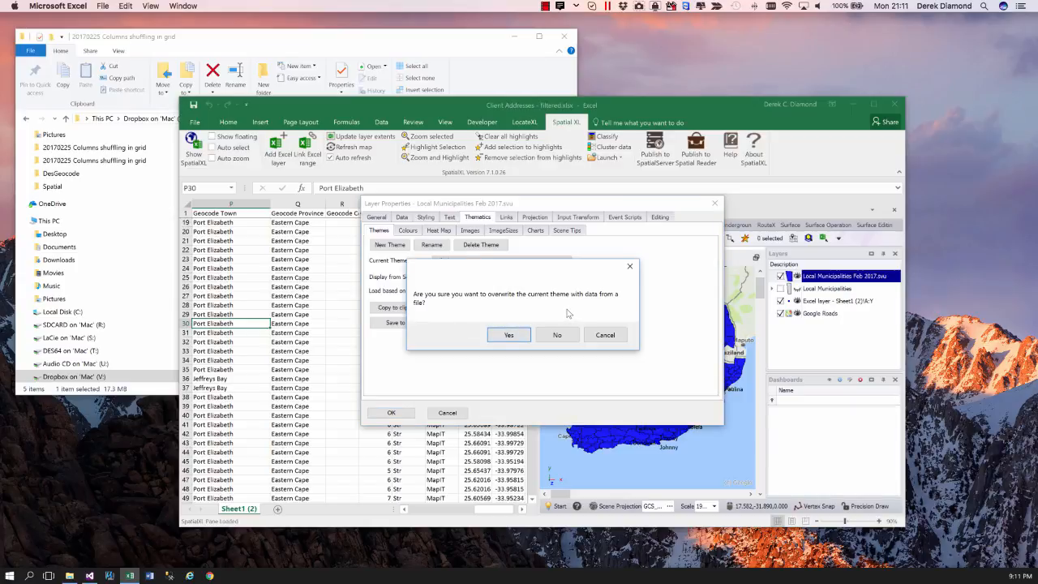
left_click(506, 335)
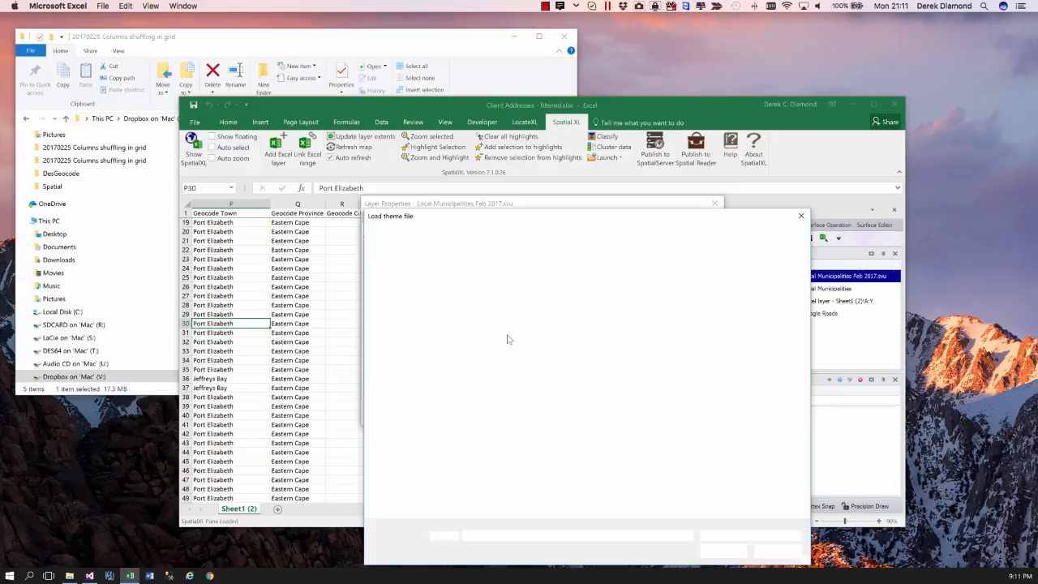
left_click(490, 306)
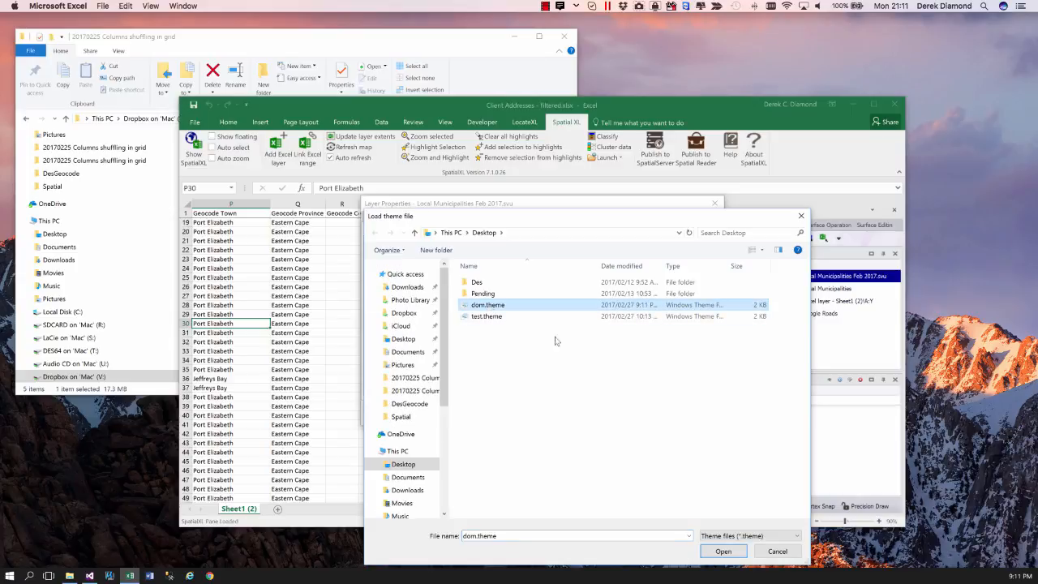
left_click(724, 551)
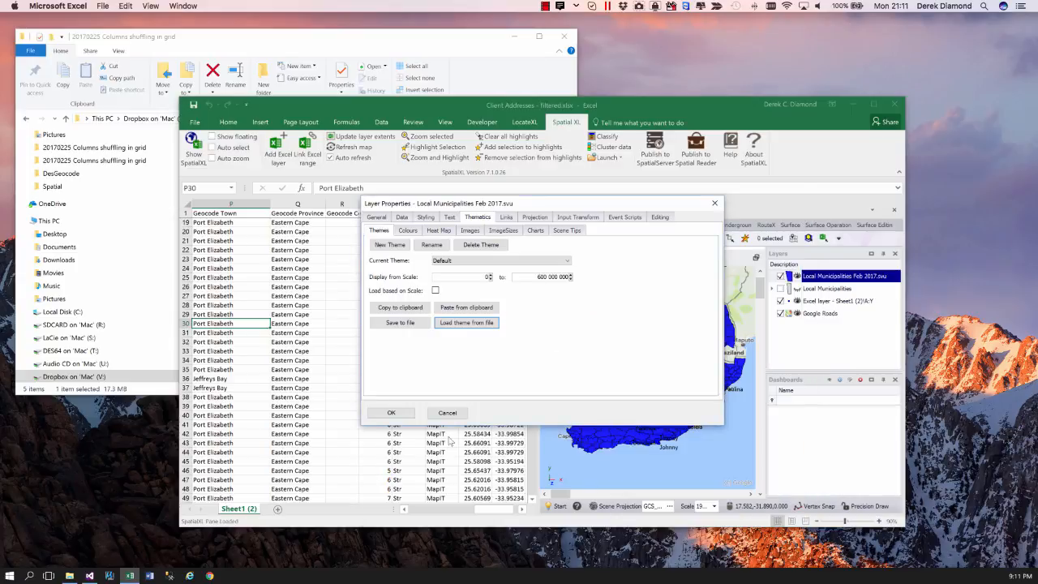
left_click(391, 413)
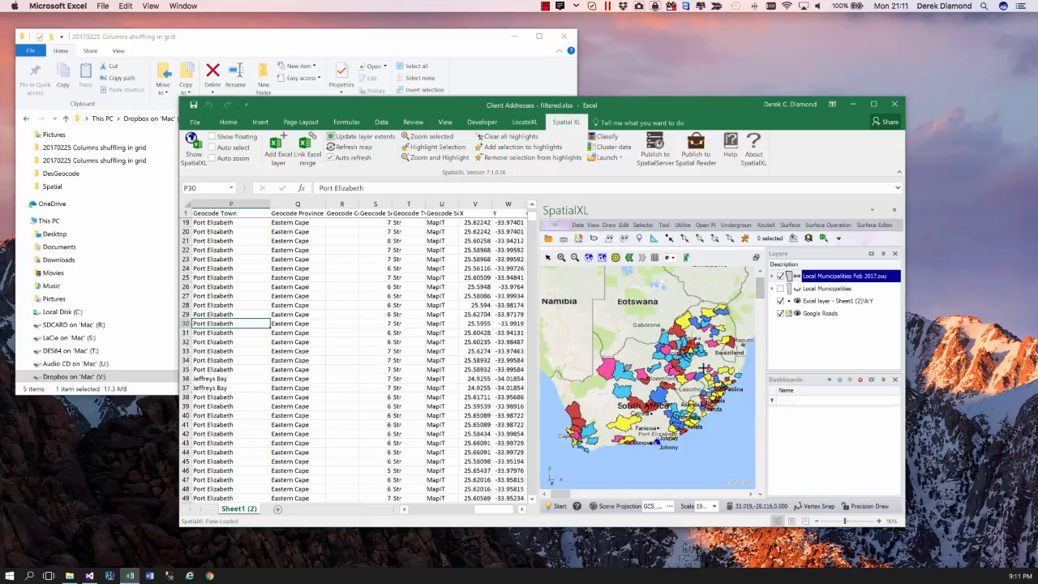
- Remove the Local Municipalities Feb 2017.svu layer without saving its changes and show the Local Municipalities layer again
right_click(823, 278)
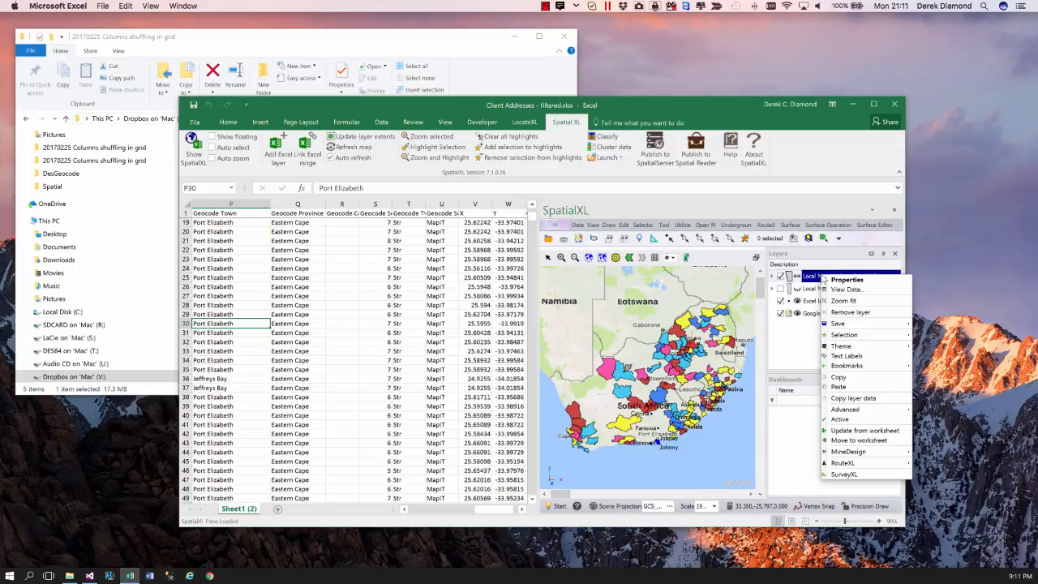
left_click(848, 313)
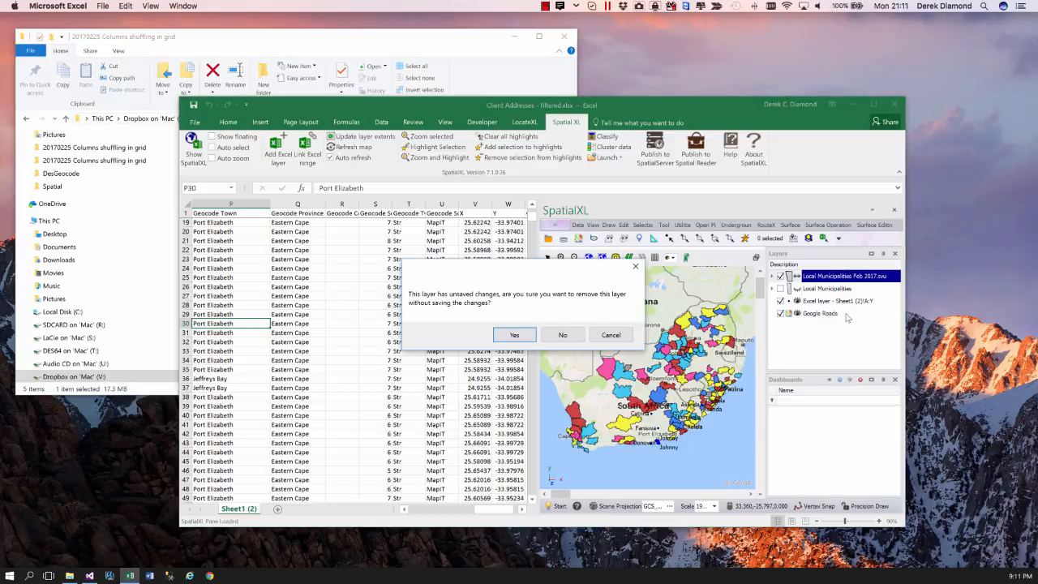
left_click(513, 336)
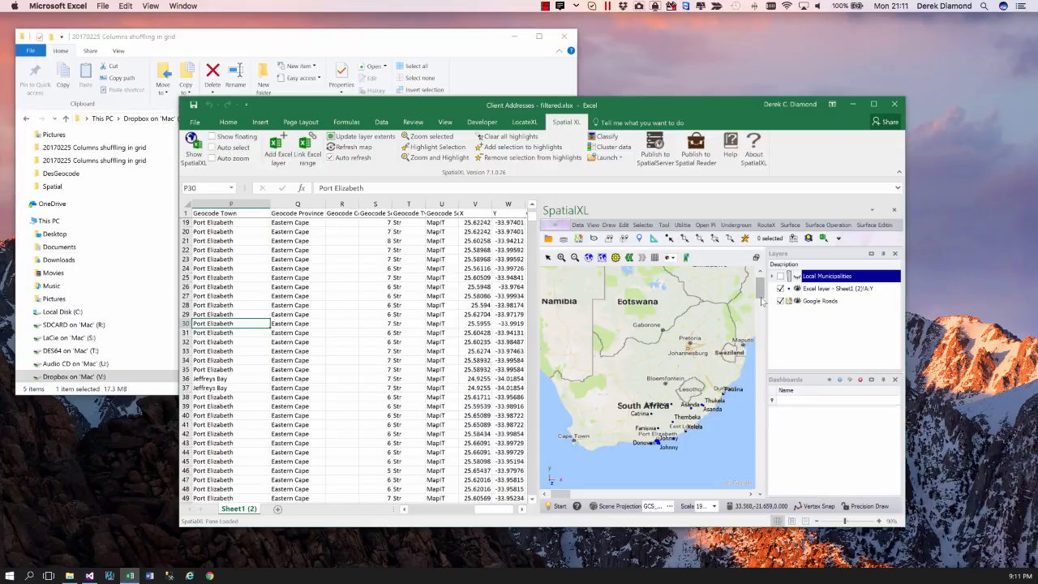
left_click(780, 277)
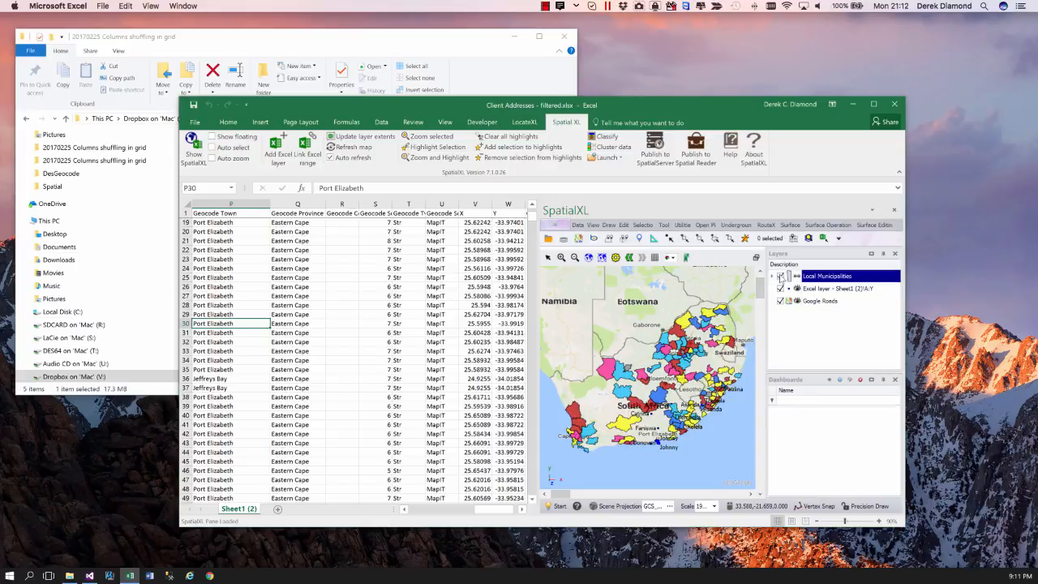
right_click(818, 279)
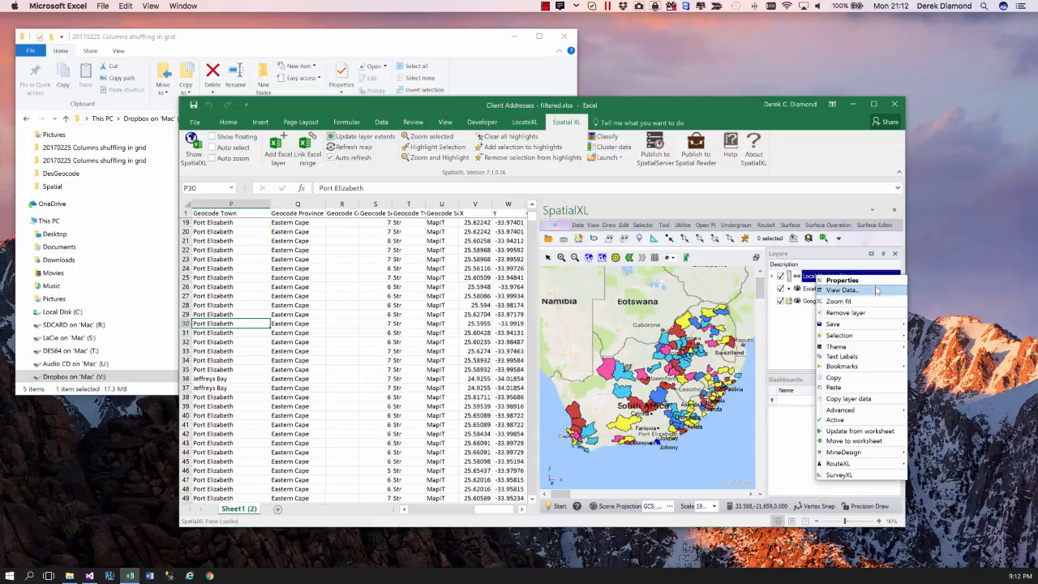
mouse_move(846, 354)
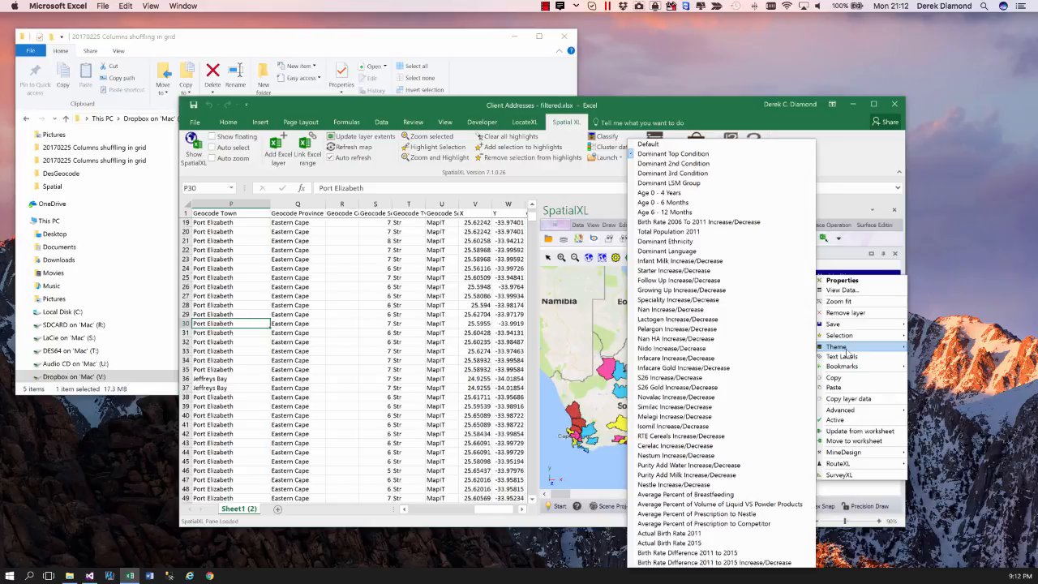
left_click(858, 171)
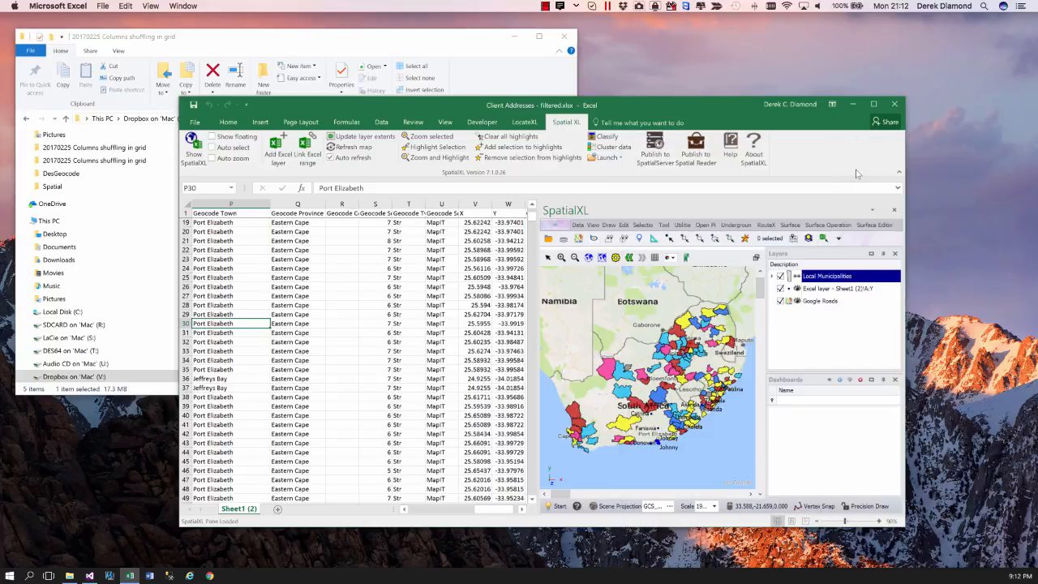
- Copy the Local Municipalities layer and paste the duplicate into the map layers
right_click(817, 278)
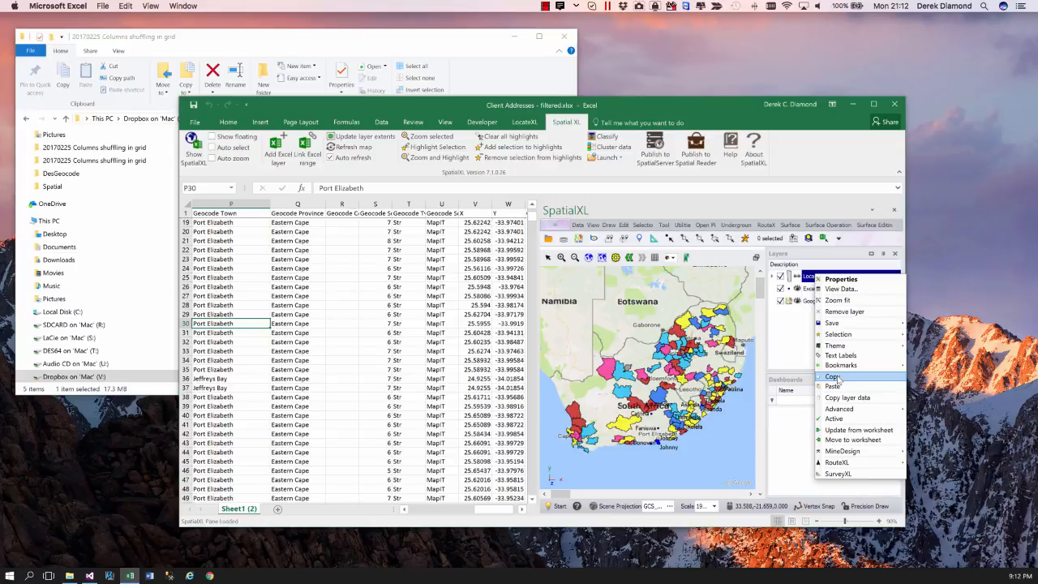
left_click(837, 378)
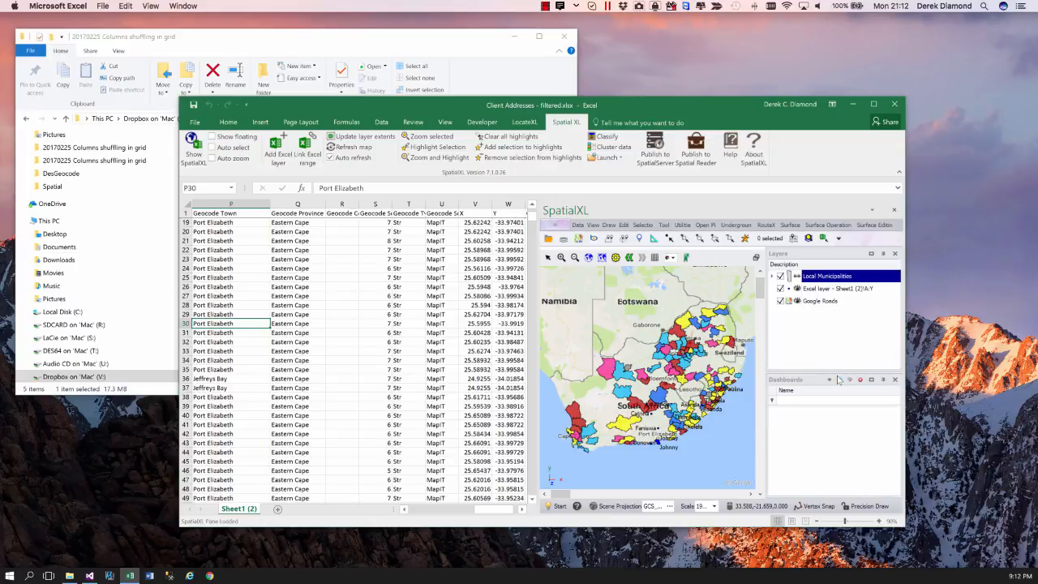
right_click(813, 333)
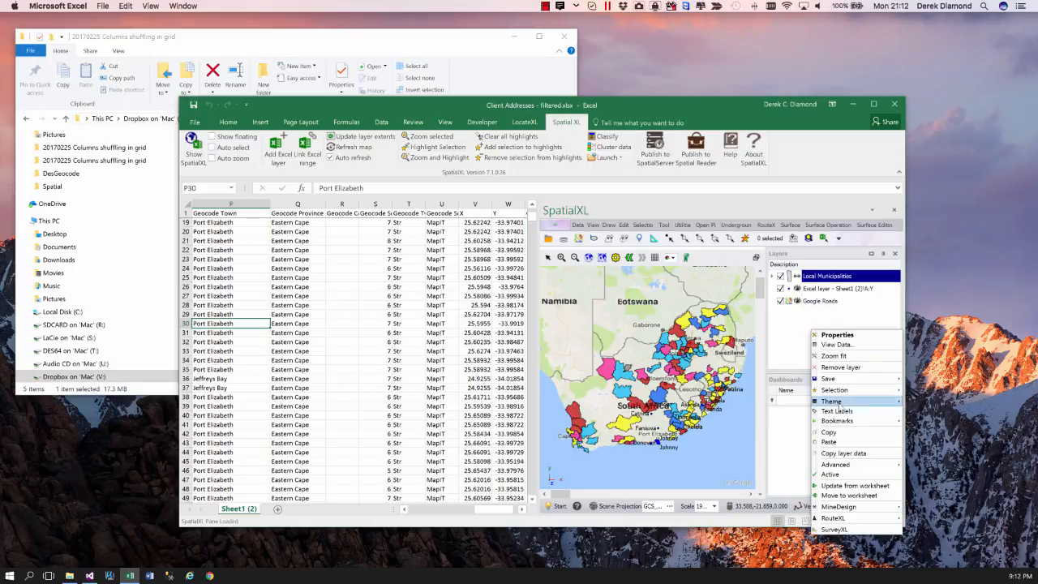
left_click(834, 442)
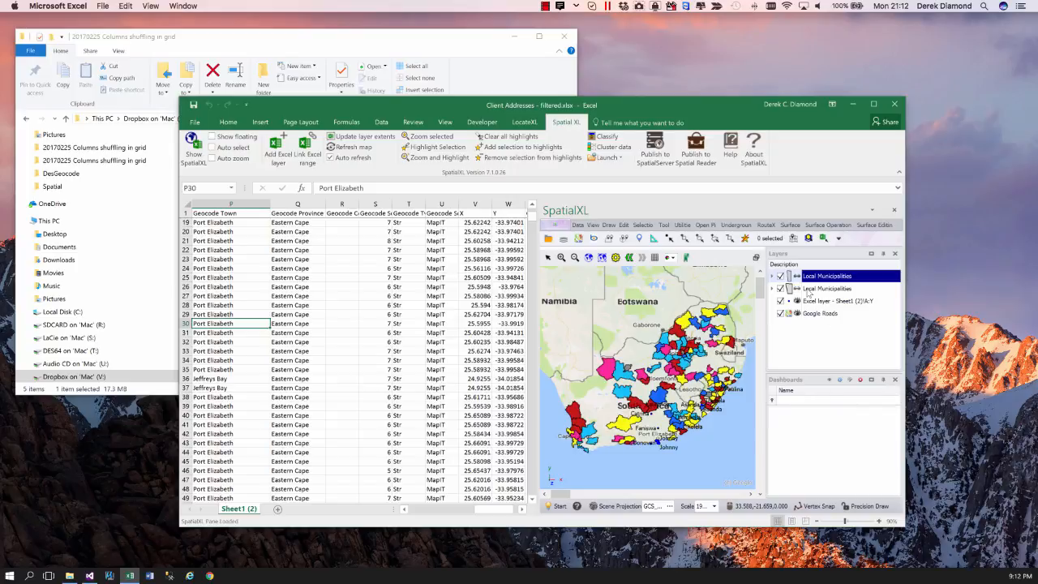
- Temporarily hide the upper Local Municipalities layer and examine the SVU file settings in the lower Local Municipalities layer's data properties
left_click(781, 276)
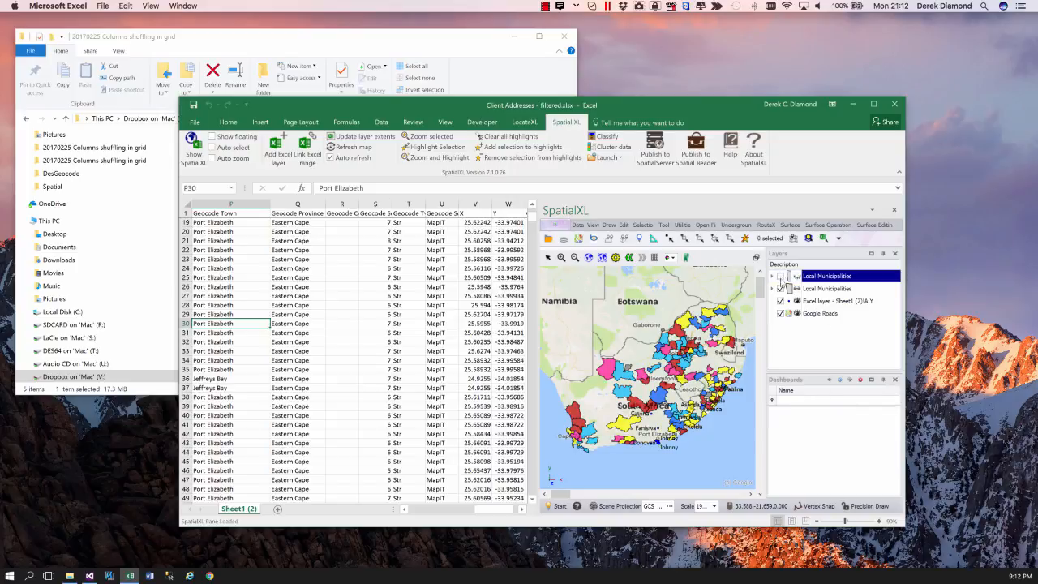
left_click(821, 290)
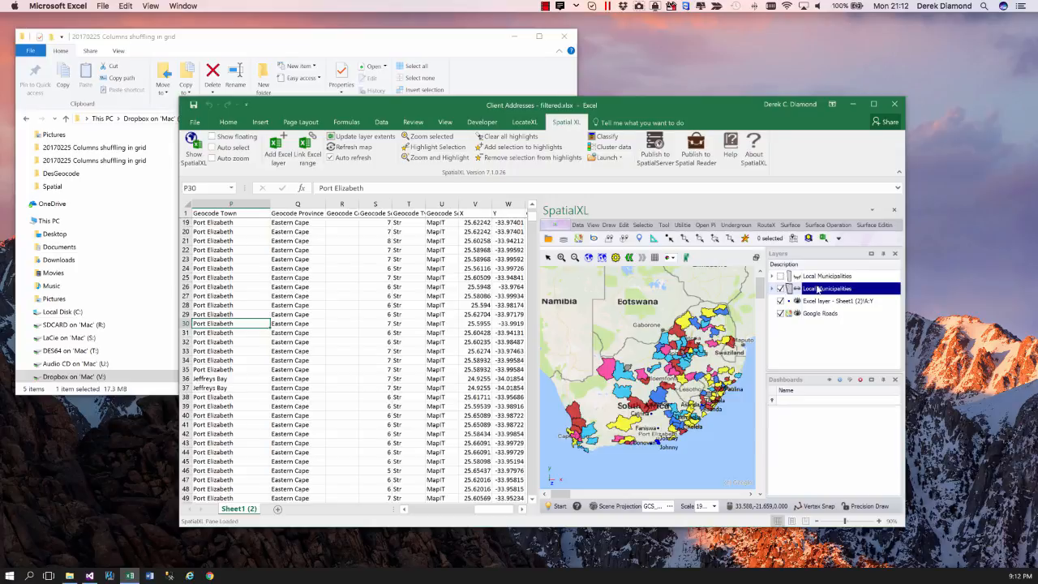
right_click(818, 292)
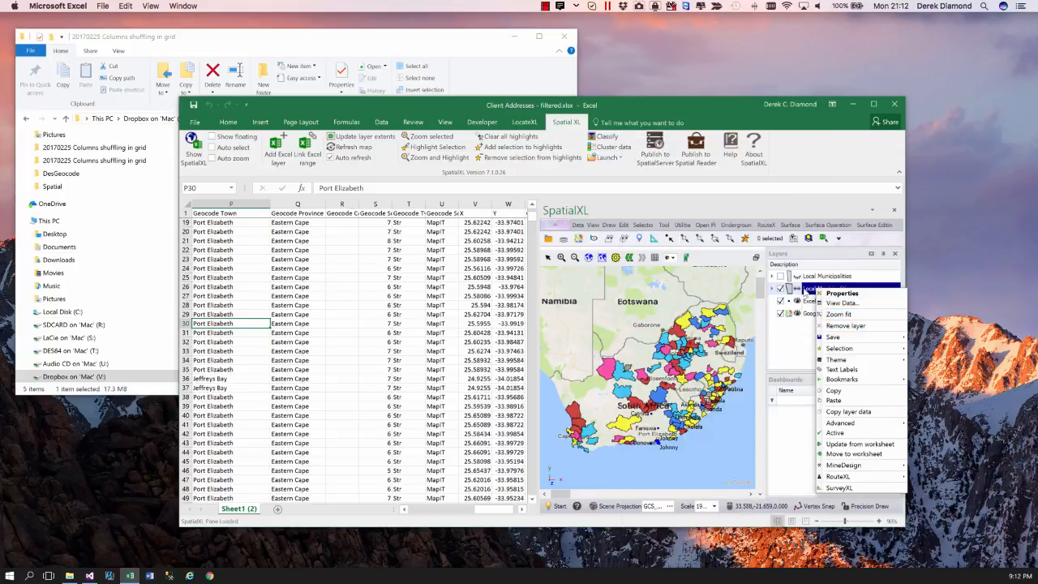
left_click(804, 292)
right_click(805, 292)
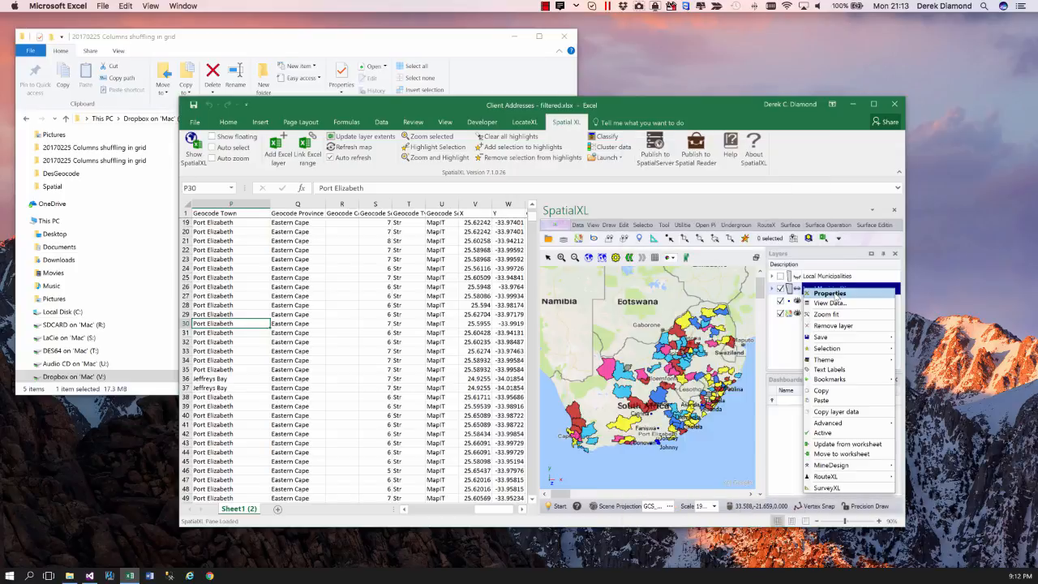
left_click(830, 293)
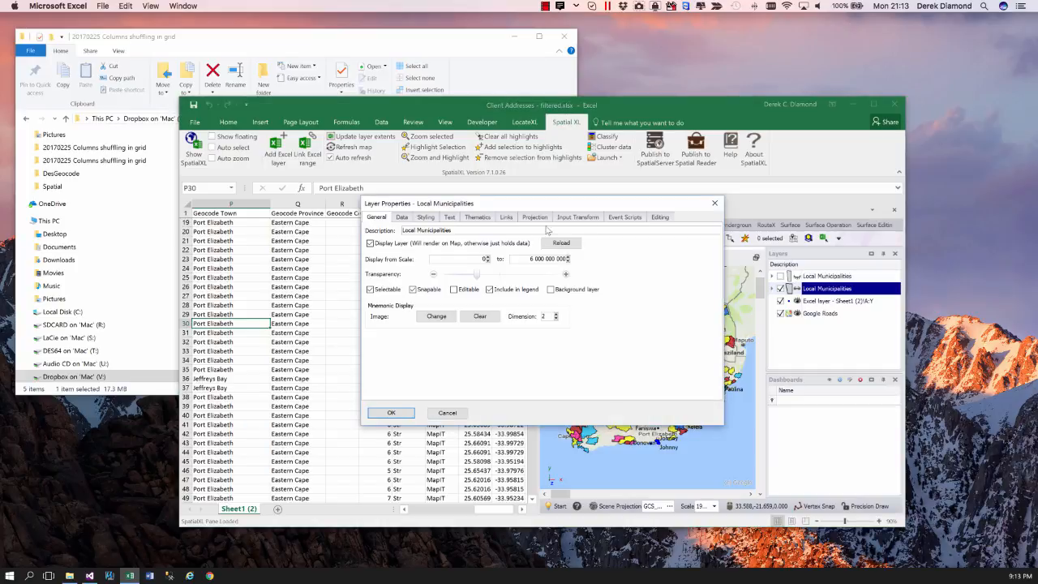
left_click(409, 219)
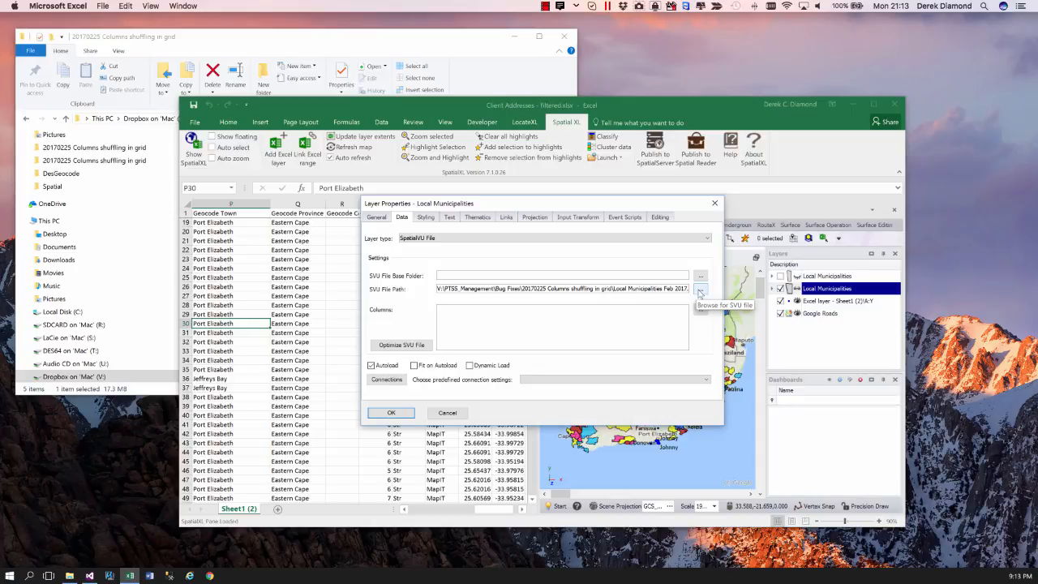
left_click(453, 414)
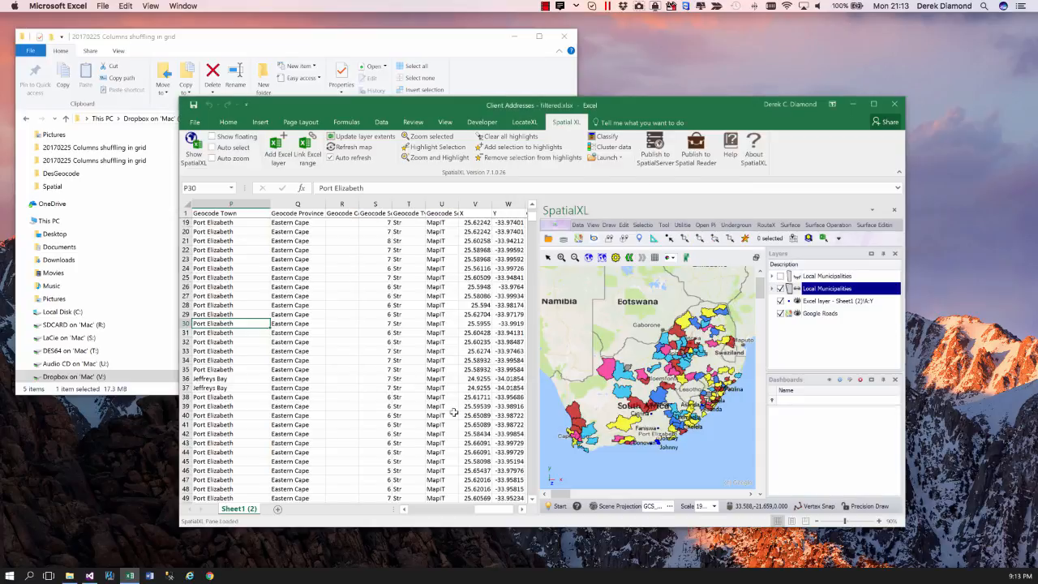
left_click(781, 277)
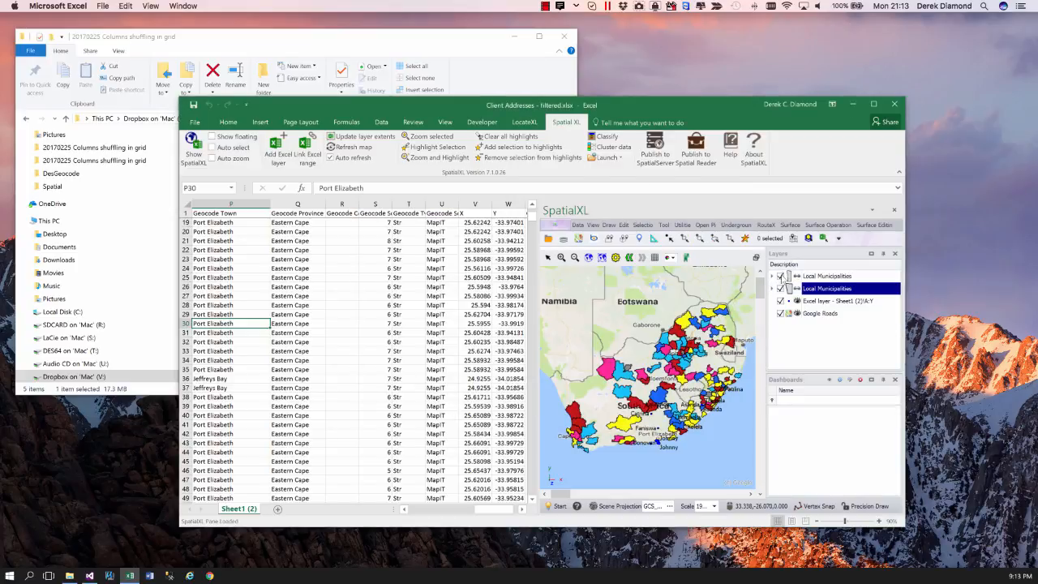
- View the list of available themes in the upper Local Municipalities layer's properties and close them without changes
left_click(810, 278)
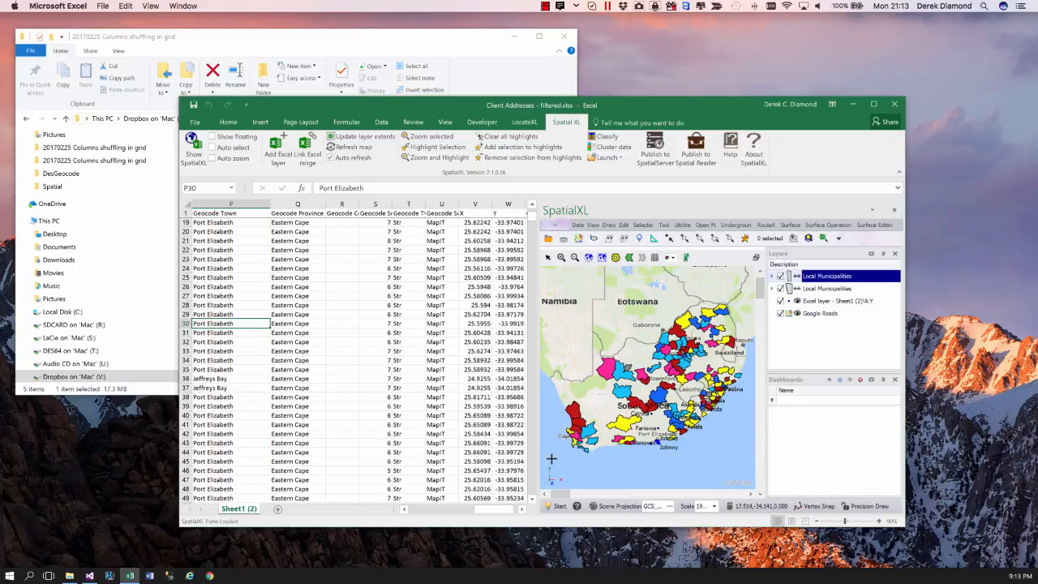
left_click(560, 506)
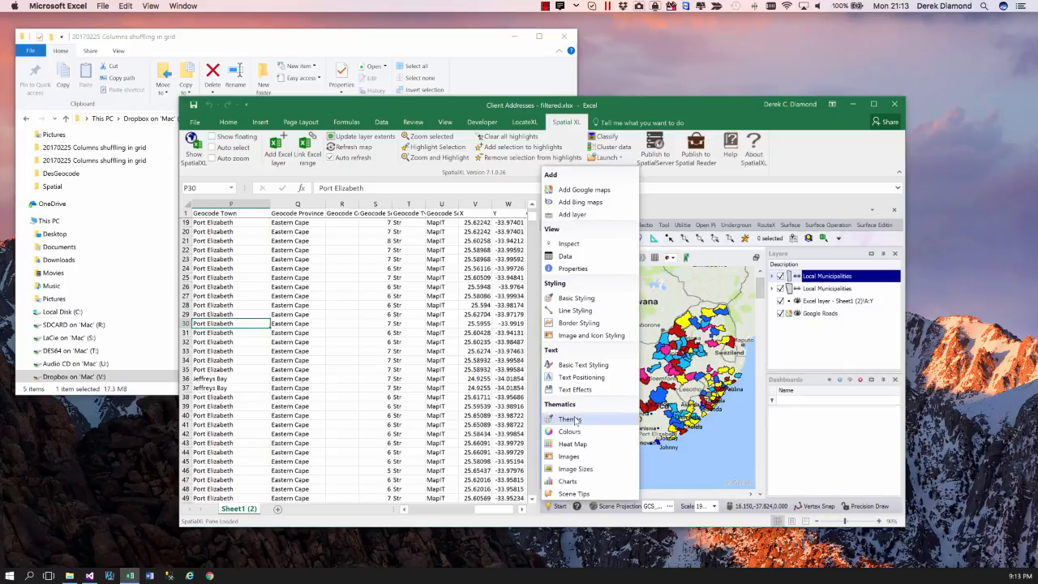
left_click(572, 419)
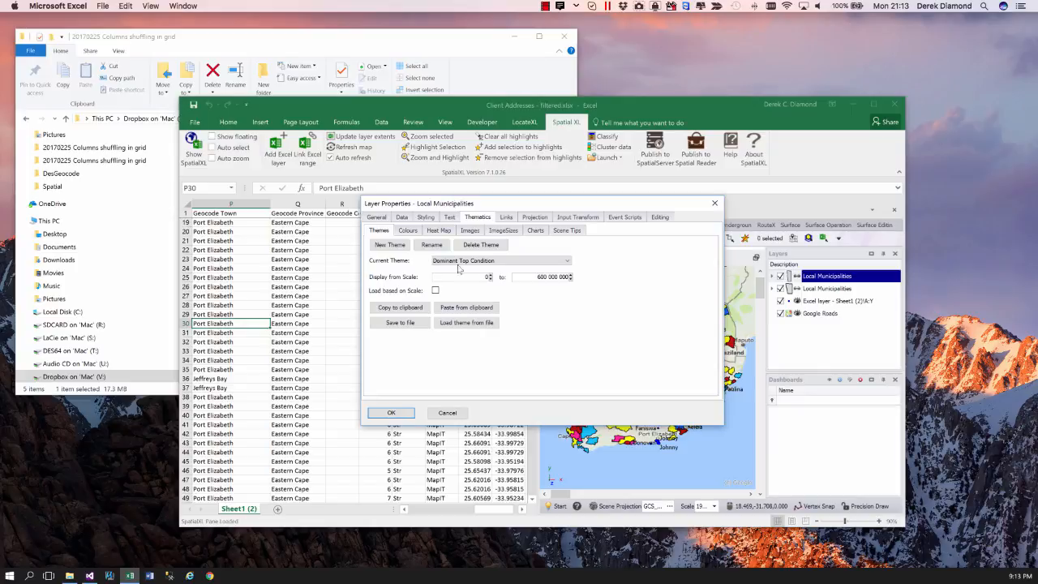
left_click(567, 261)
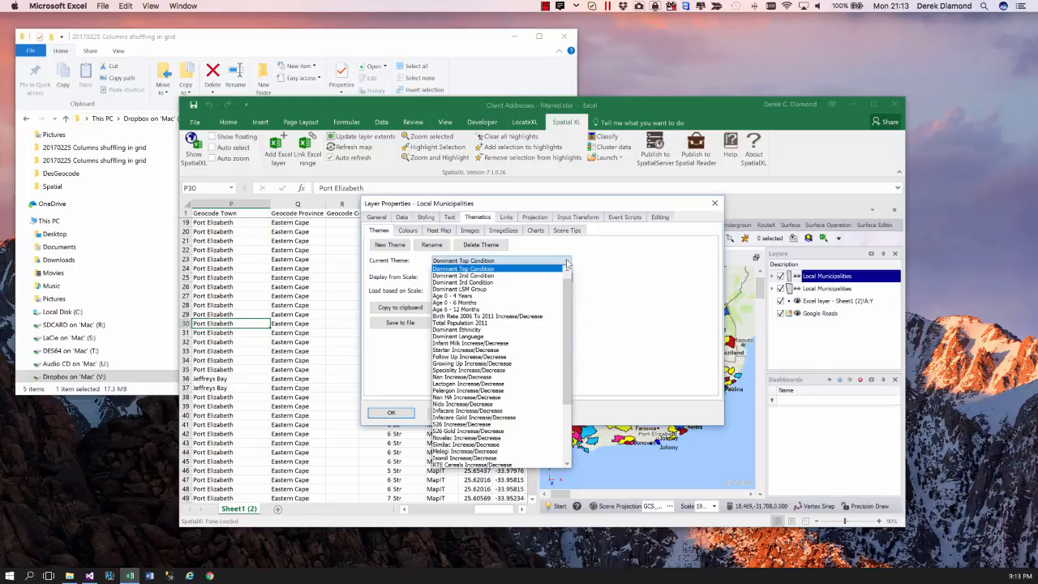
left_click(567, 264)
left_click(715, 203)
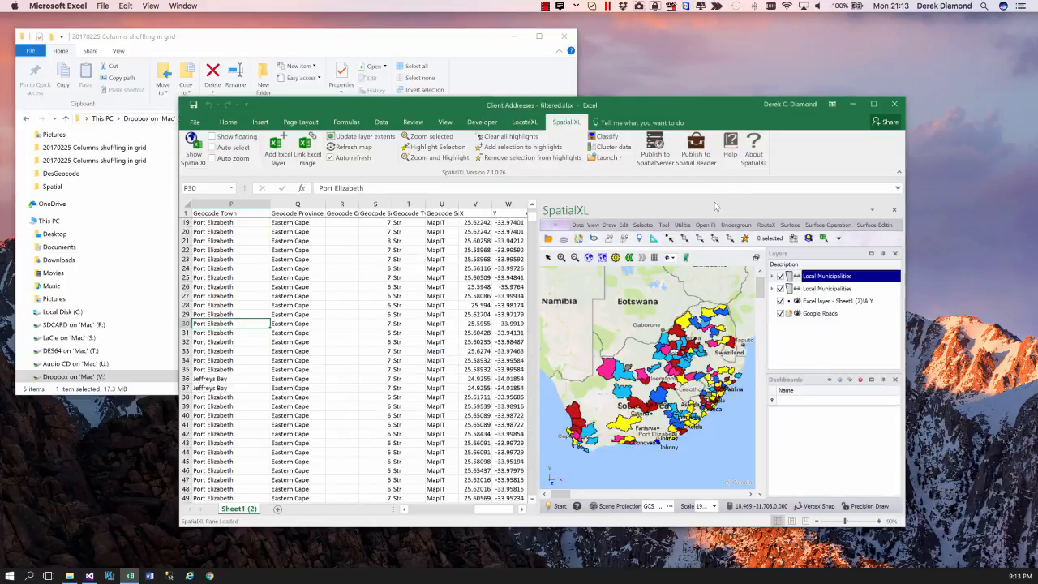
- Check the available themes of the lower Local Municipalities layer for comparison, leaving its properties unchanged
left_click(824, 288)
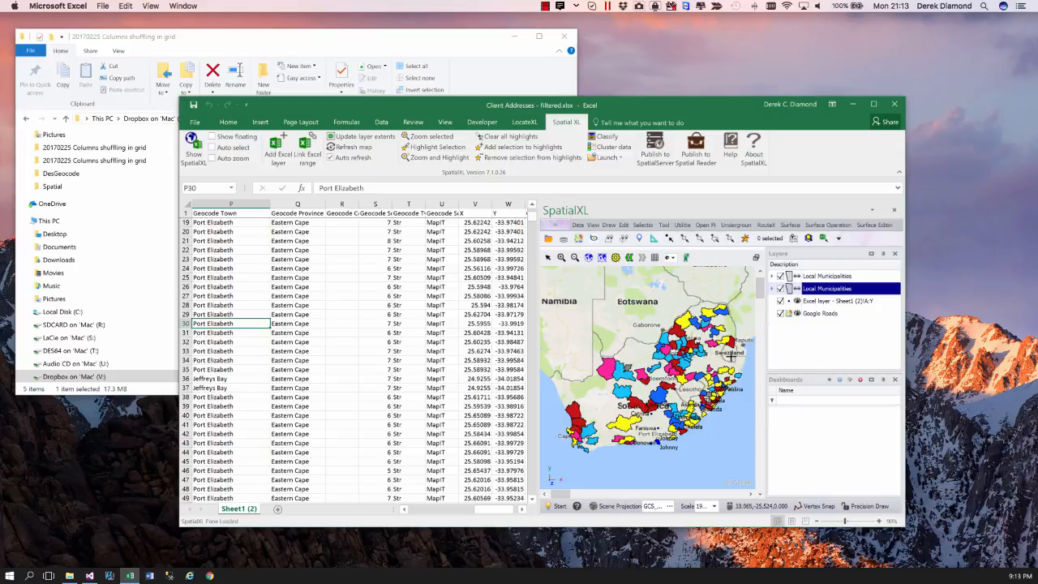
left_click(562, 507)
left_click(560, 419)
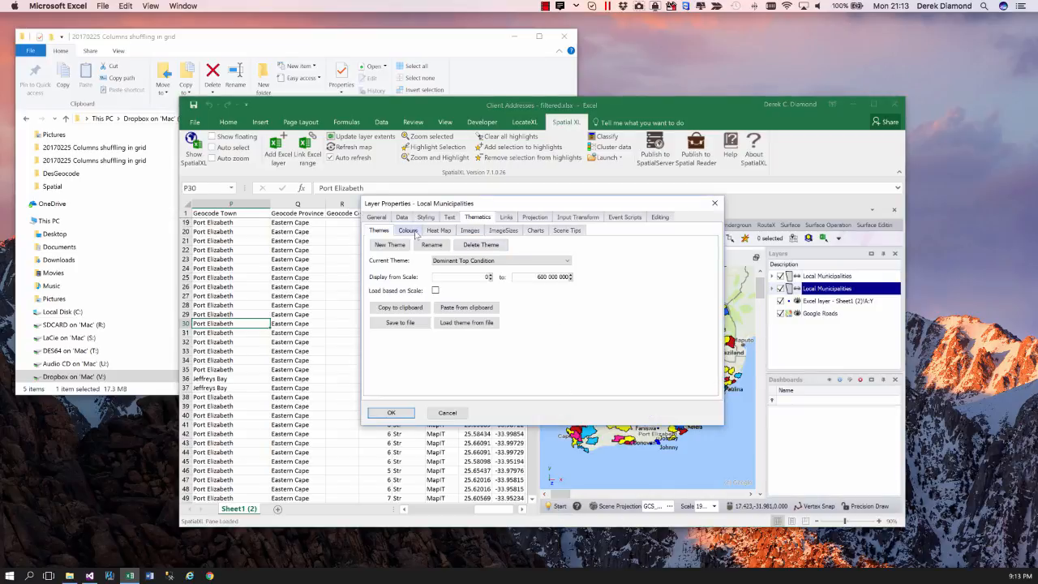
left_click(460, 261)
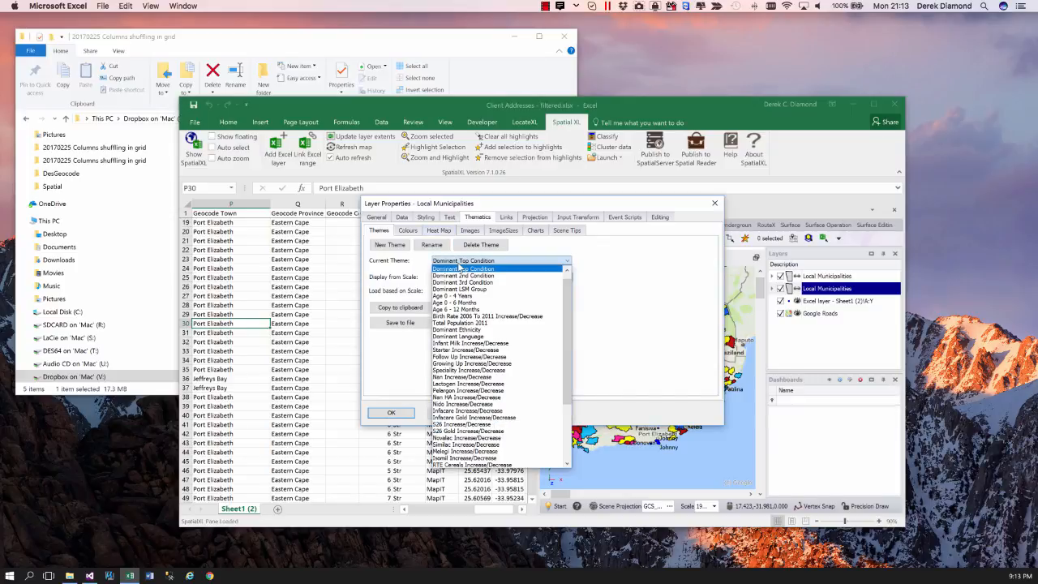
left_click(663, 273)
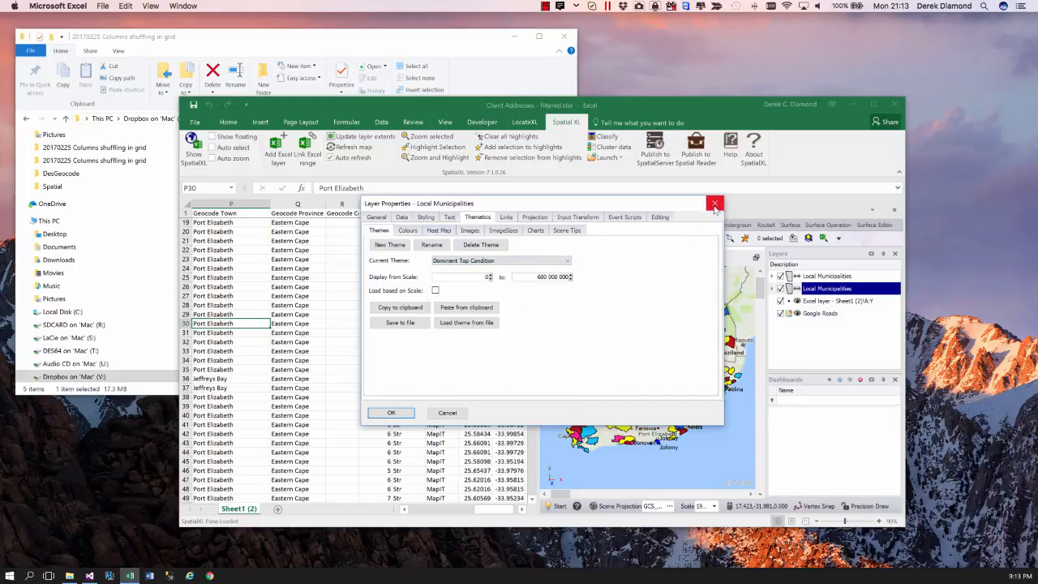
left_click(715, 204)
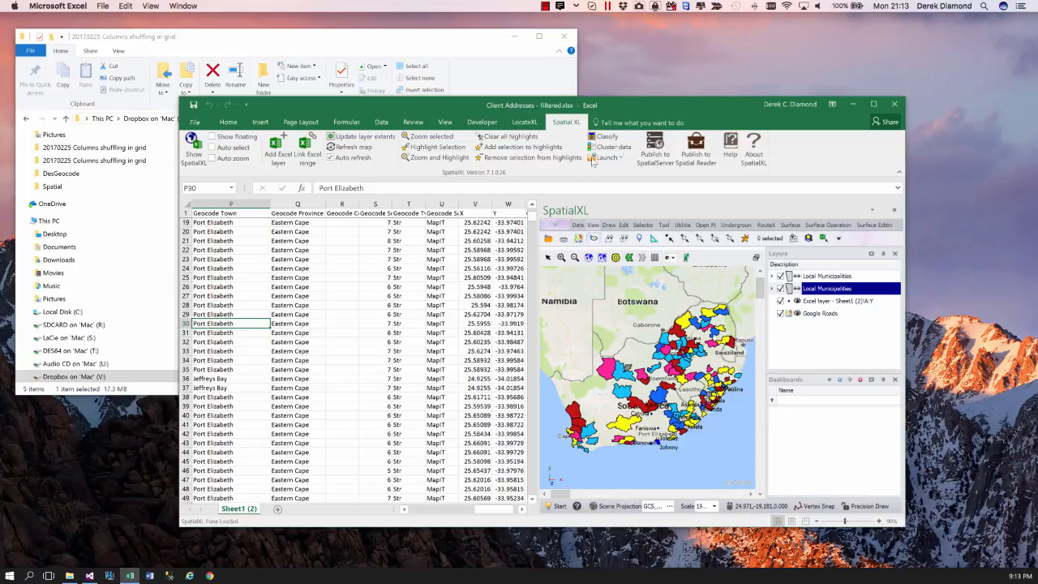
- Open the management of SpatialXL launch items and add the predefined Address Search item
left_click_drag(593, 106, 575, 92)
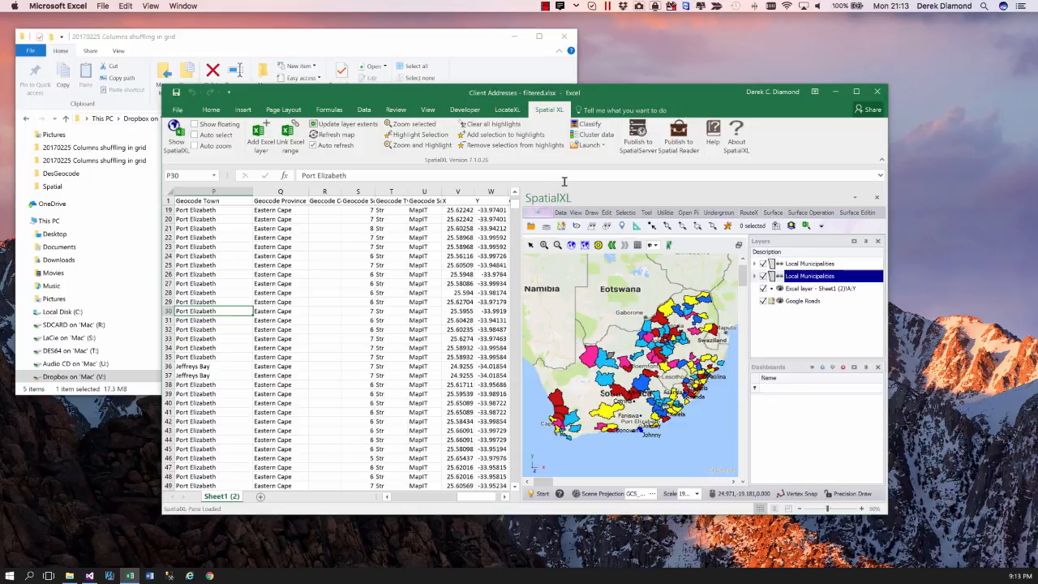
left_click(602, 145)
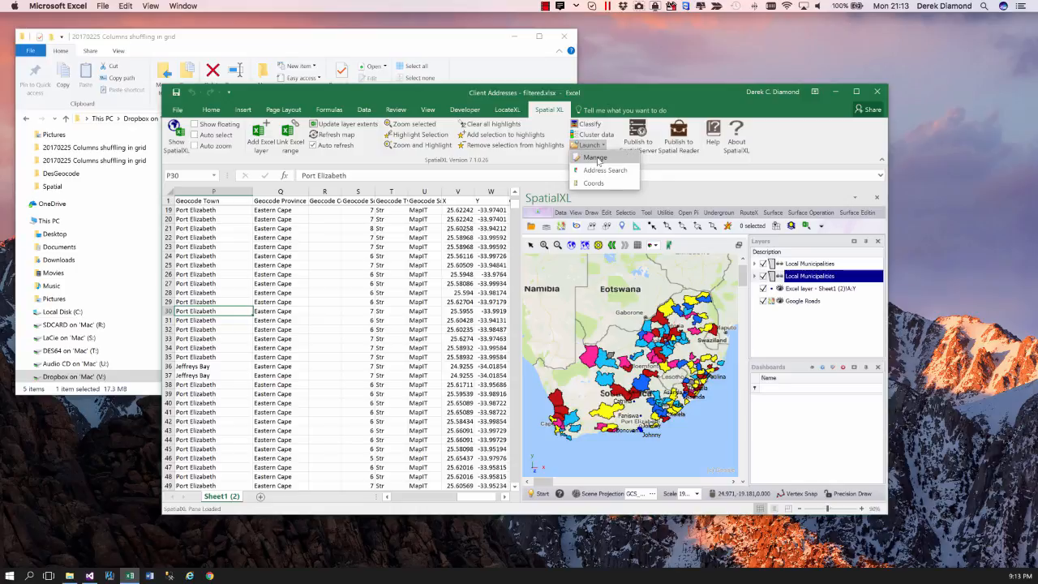
left_click(599, 159)
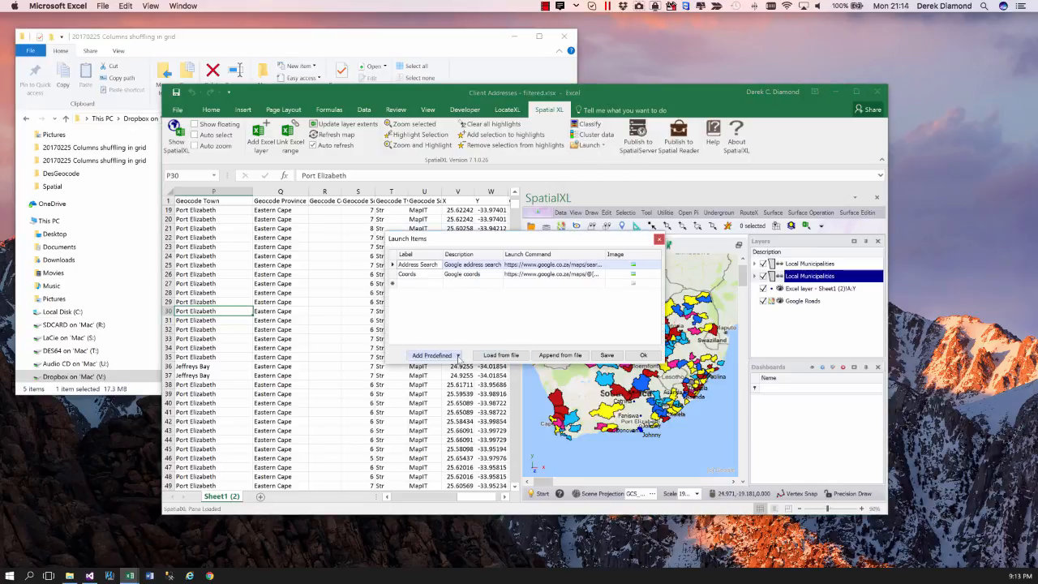
left_click(458, 357)
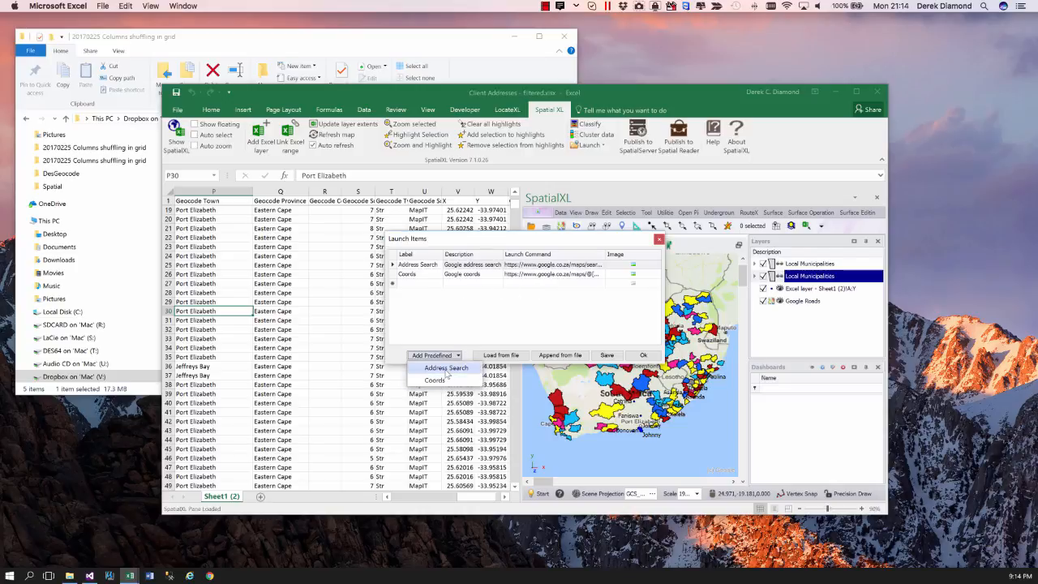
left_click(446, 370)
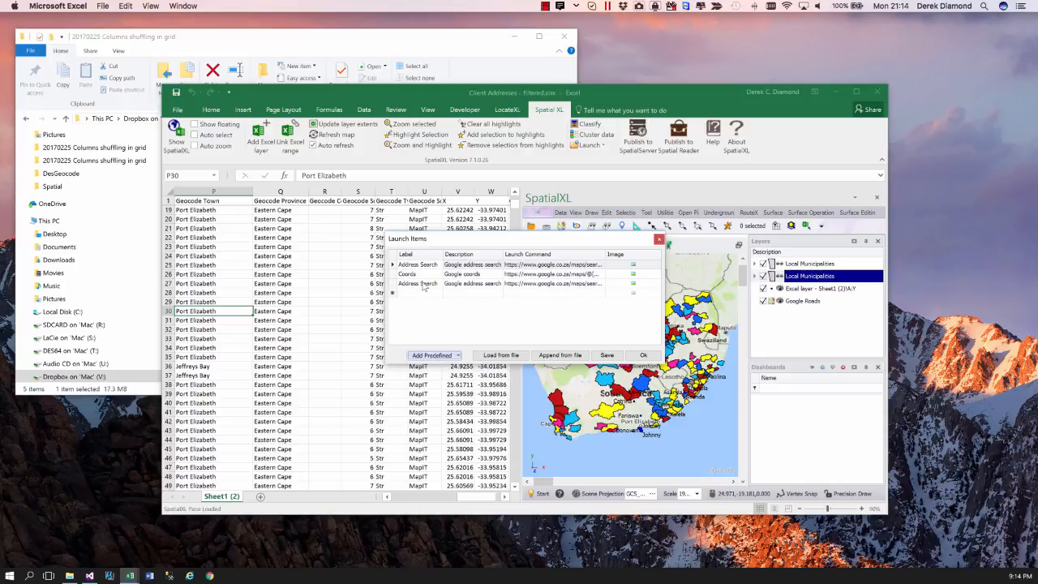
- Examine the column placeholder in the launch command of the newly added Address Search item
left_click(551, 285)
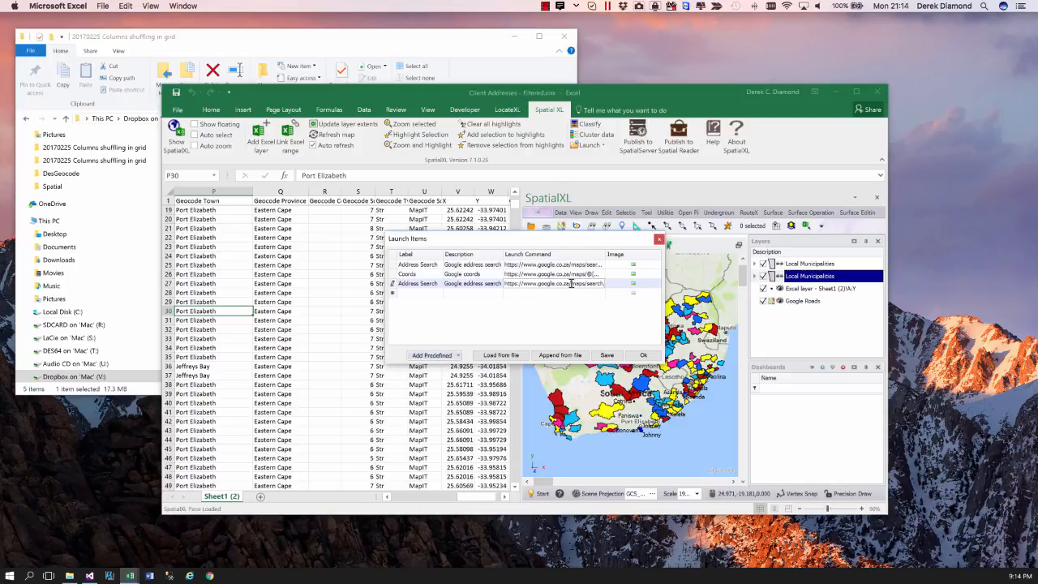
mouse_move(572, 283)
left_mouse_down()
mouse_move(610, 285)
mouse_move(590, 287)
left_mouse_up()
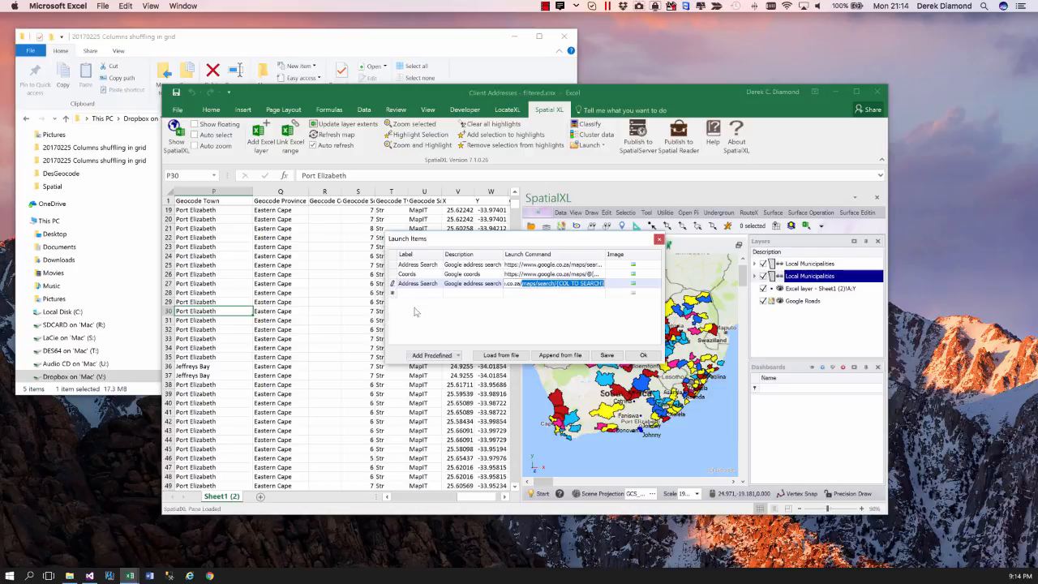
left_click(416, 310)
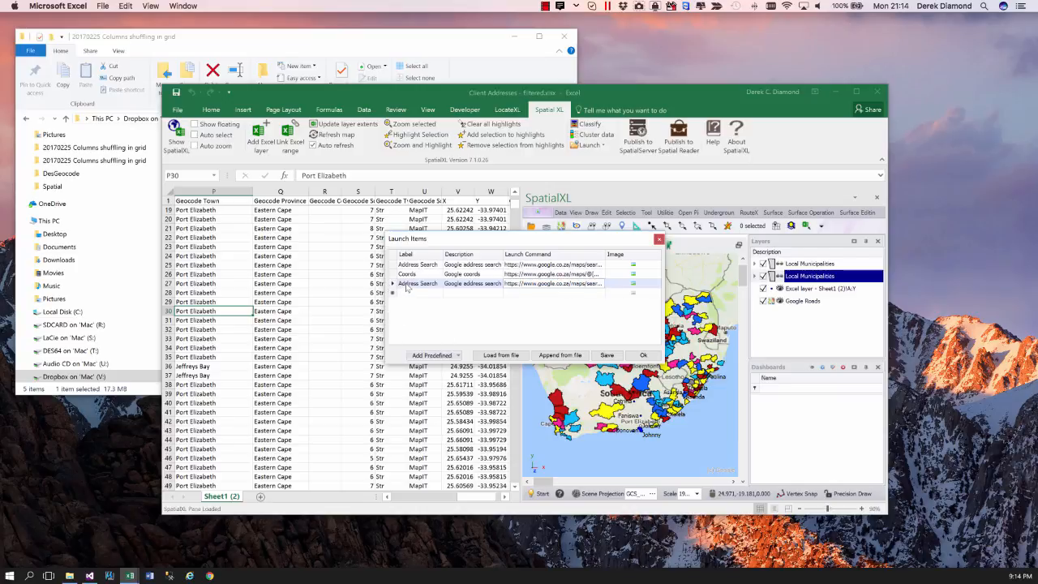
- Delete the duplicate Address Search item from the launch items and accept the list
right_click(408, 286)
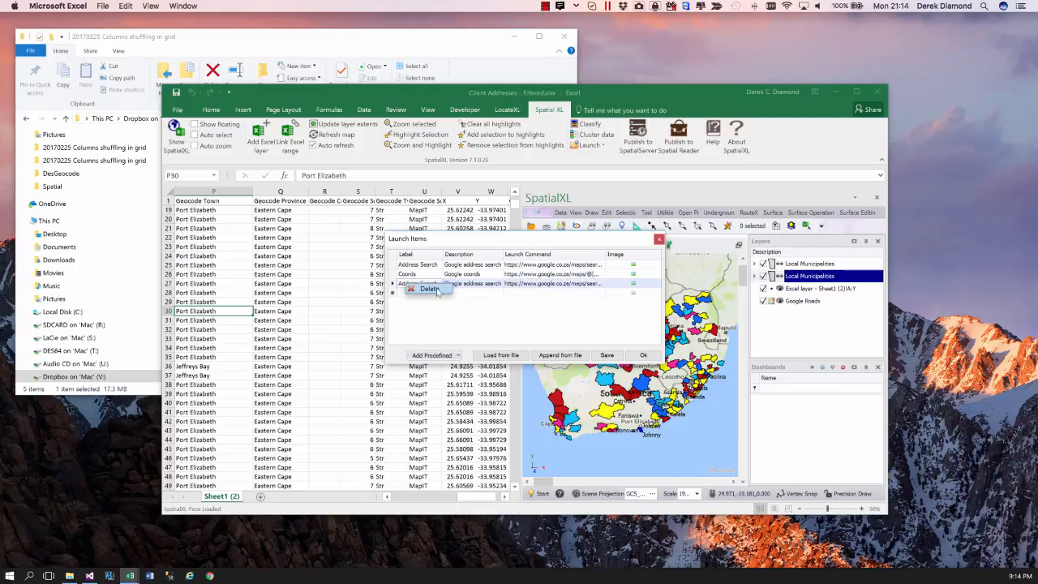
left_click(430, 288)
left_click(478, 332)
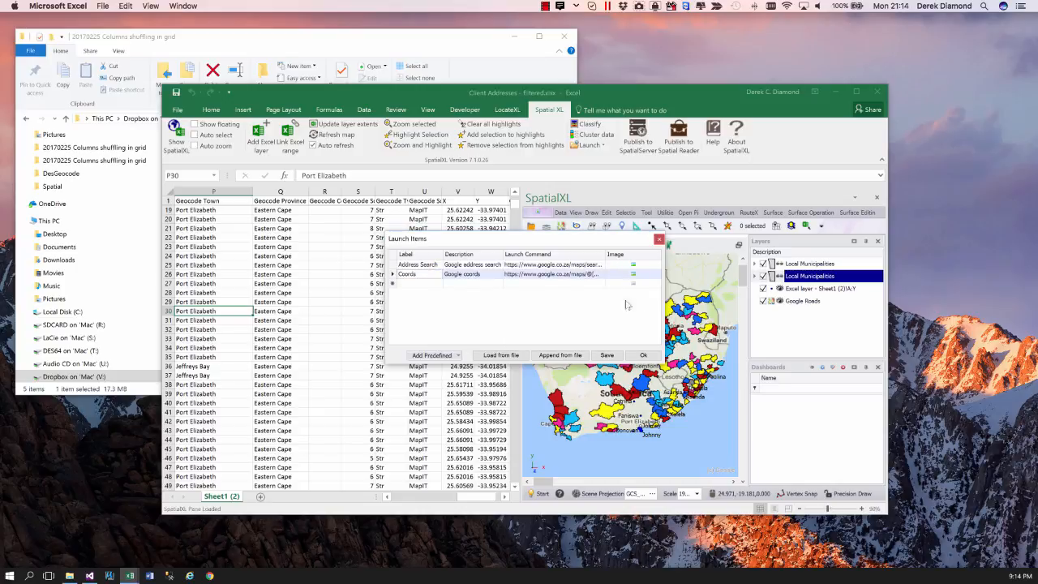
left_click(643, 356)
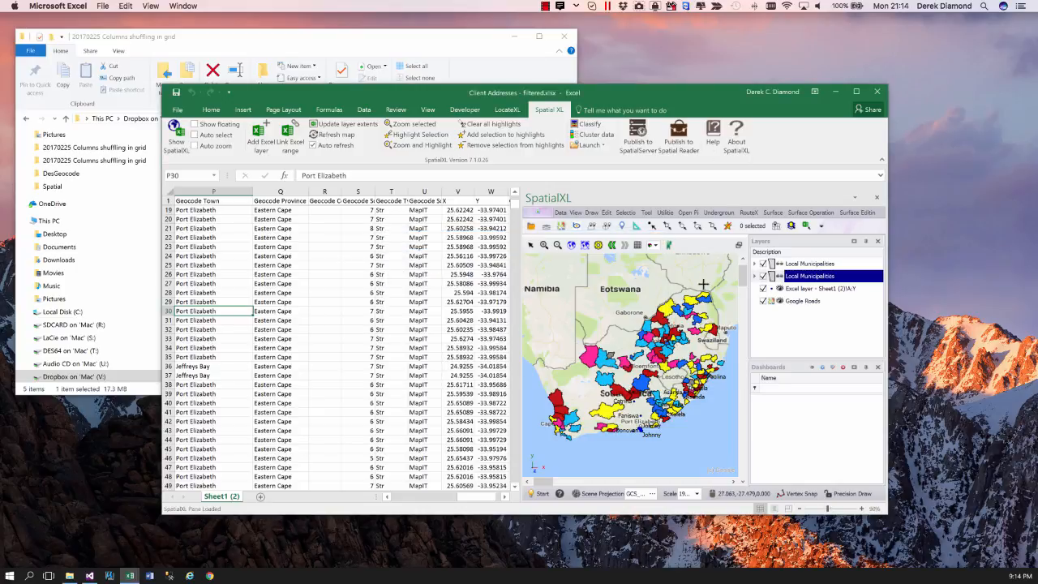